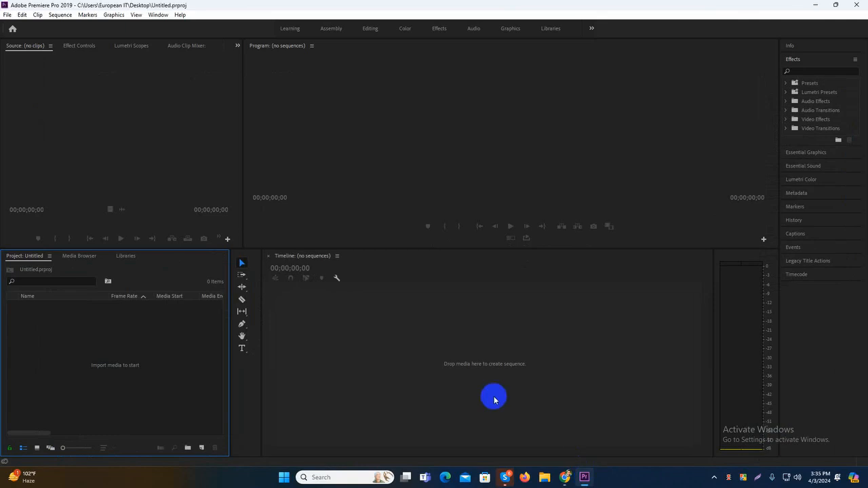
- Open the class 7 Ve & Mg folder from the desktop and review the keyframe interpolation methods in Screenshot_3.jpg
{"action": "left_click", "coordinate": [817, 9]}
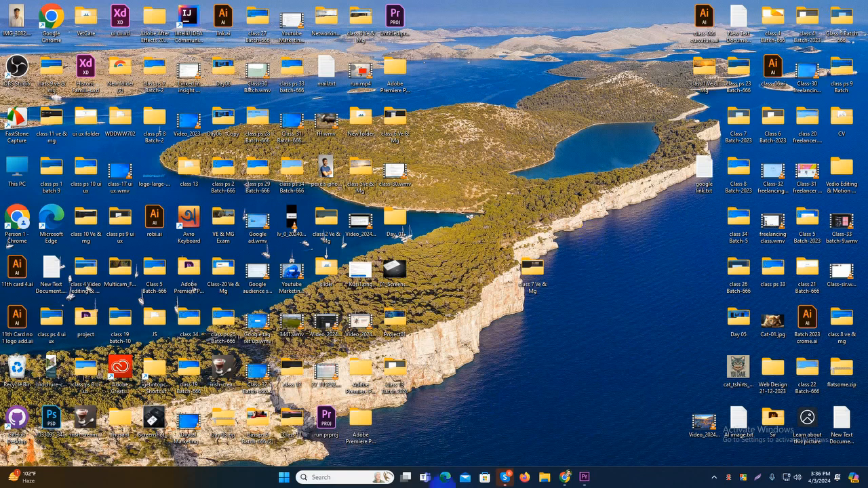
{"action": "left_click_drag", "start_coordinate": [273, 280], "coordinate": [533, 273]}
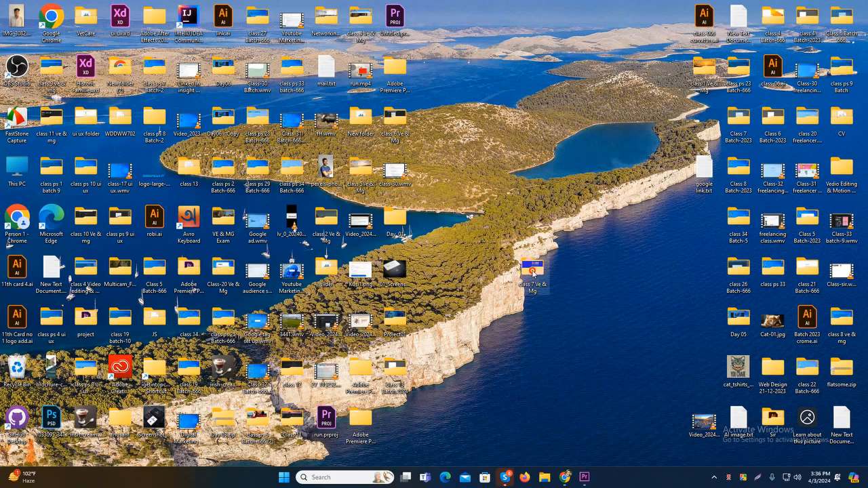
{"action": "double_click", "coordinate": [533, 273]}
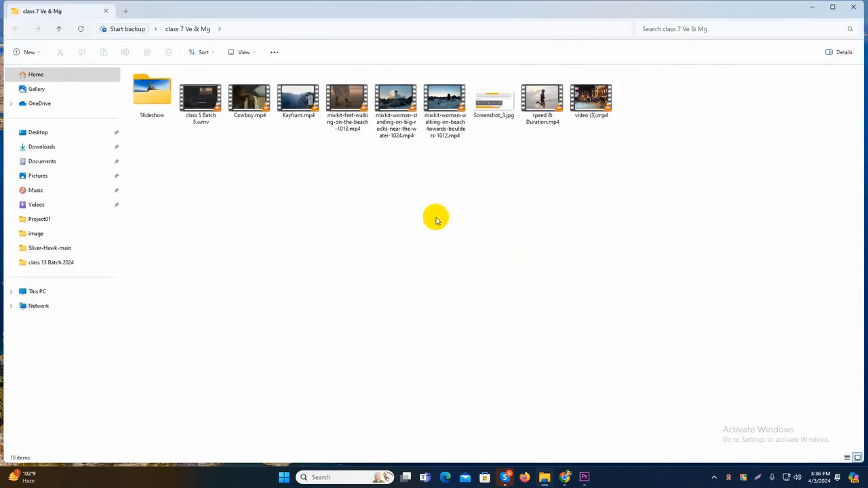
{"action": "double_click", "coordinate": [492, 104]}
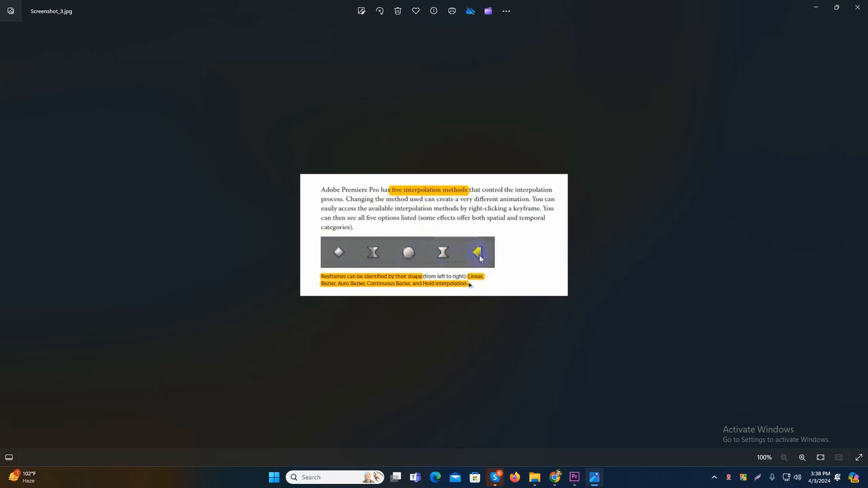
{"action": "left_click", "coordinate": [864, 7]}
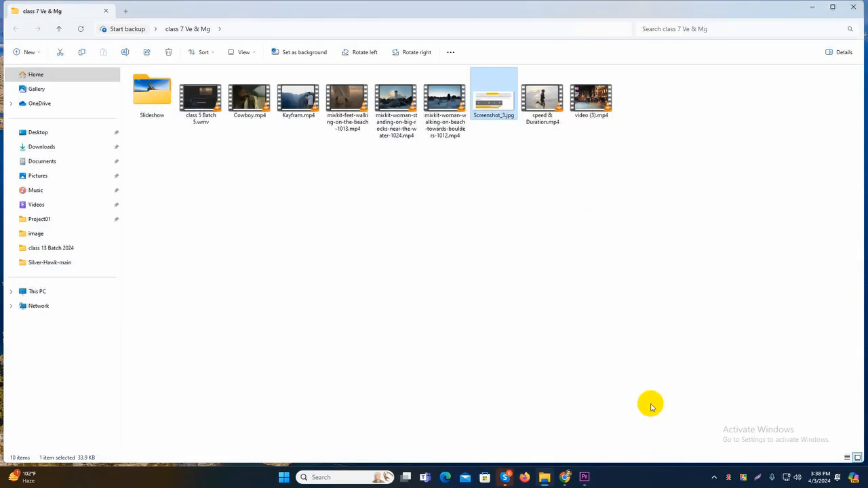
- Import Kayfram.mp4 from the class 7 Ve & Mg folder into the Premiere Pro project and create a sequence from it
{"action": "left_click", "coordinate": [585, 478]}
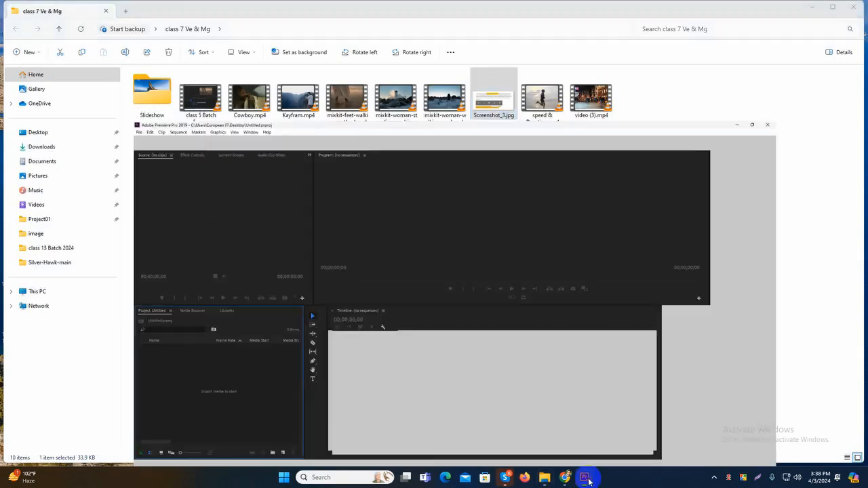
{"action": "left_click", "coordinate": [588, 479]}
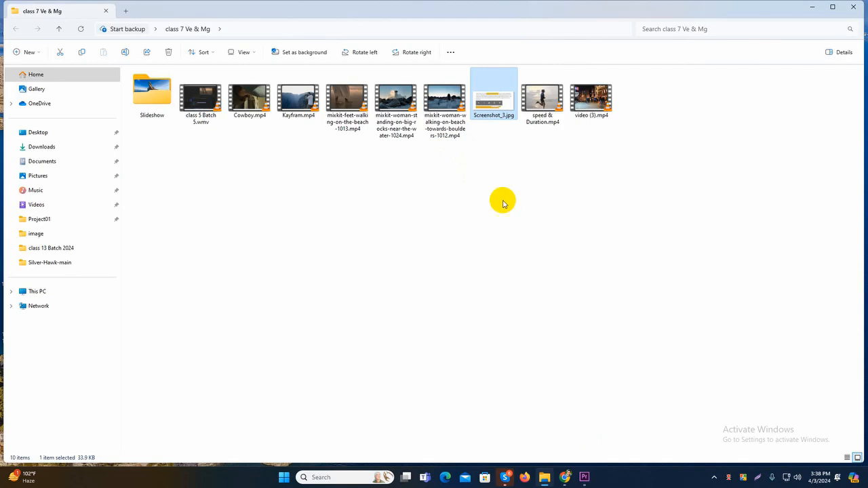
{"action": "left_click", "coordinate": [311, 105]}
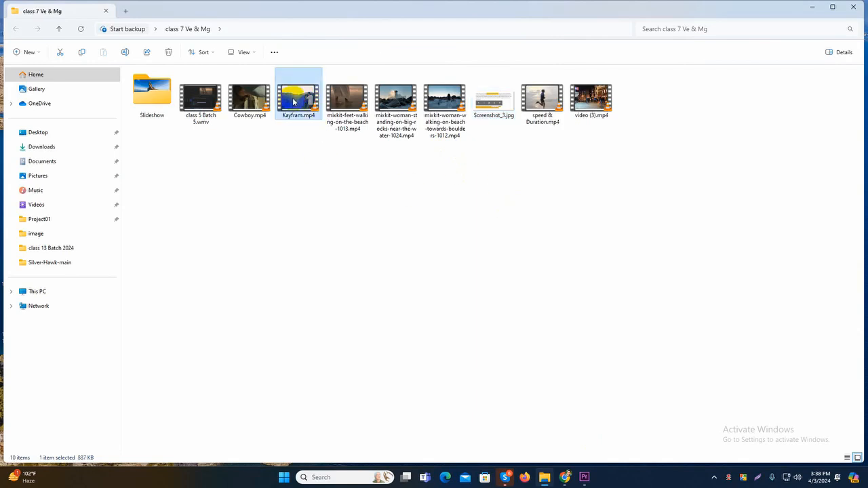
{"action": "left_click_drag", "start_coordinate": [297, 100], "coordinate": [120, 365]}
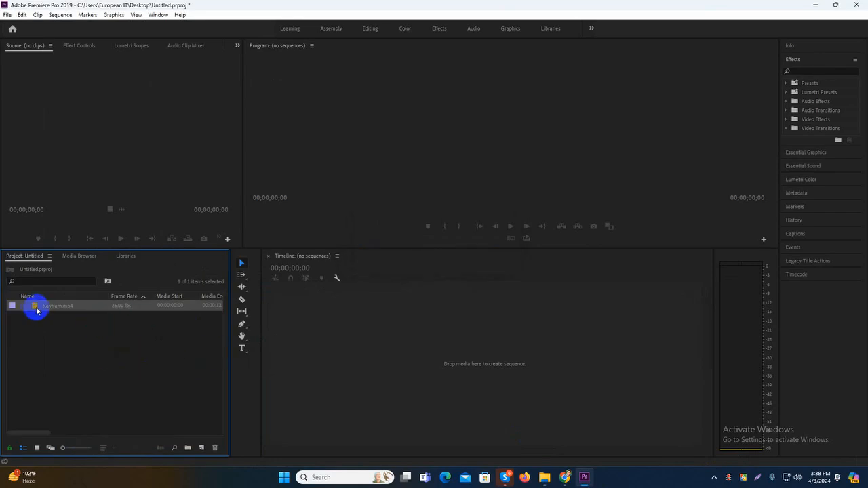
{"action": "left_click_drag", "start_coordinate": [36, 307], "coordinate": [479, 365]}
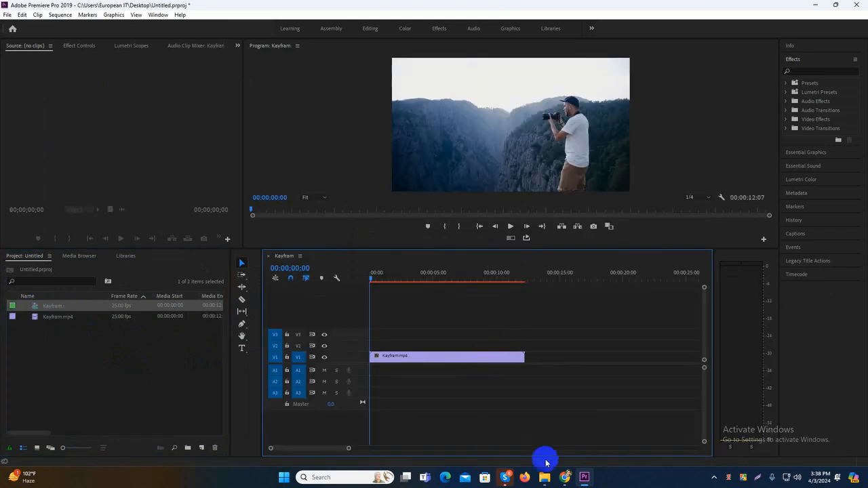
{"action": "left_click_drag", "start_coordinate": [348, 449], "coordinate": [366, 449]}
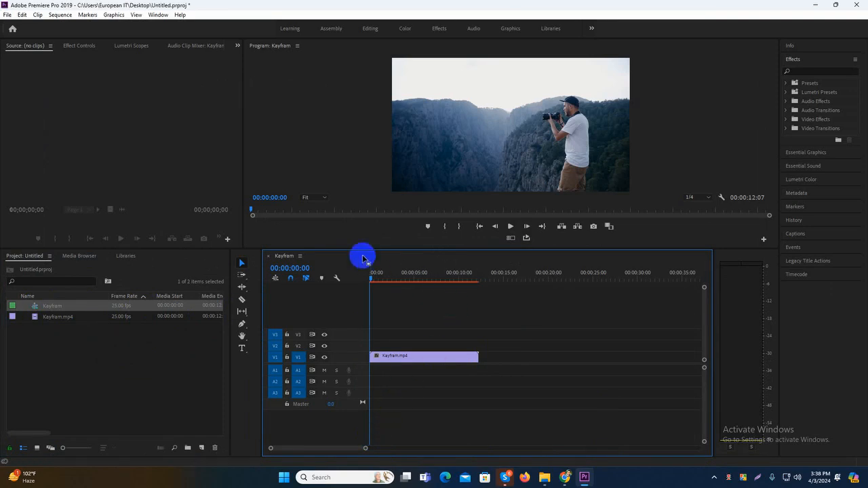
- Trim the first 00:00:04:01 off the Kayfram.mp4 clip, start it at the sequence's beginning, and return the playhead to 00:00:00:00
{"action": "left_click_drag", "start_coordinate": [372, 281], "coordinate": [407, 285]}
{"action": "left_click", "coordinate": [511, 227]}
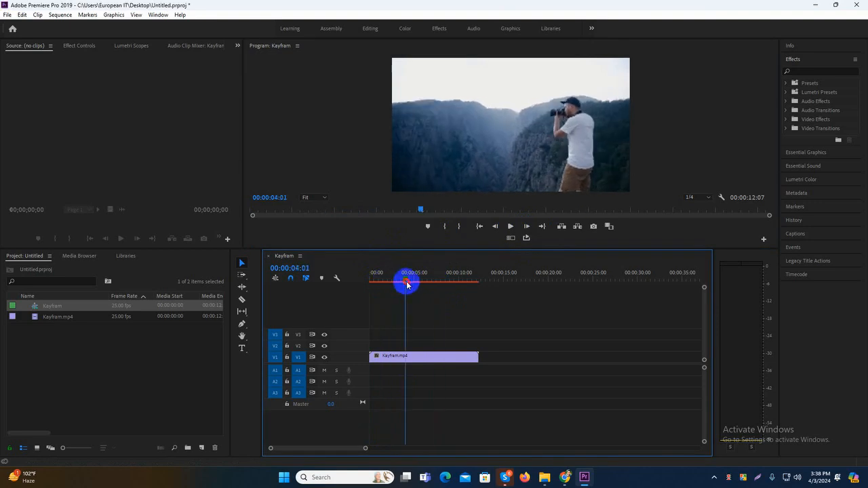
{"action": "left_click_drag", "start_coordinate": [369, 357], "coordinate": [390, 358]}
{"action": "left_click_drag", "start_coordinate": [405, 277], "coordinate": [361, 285]}
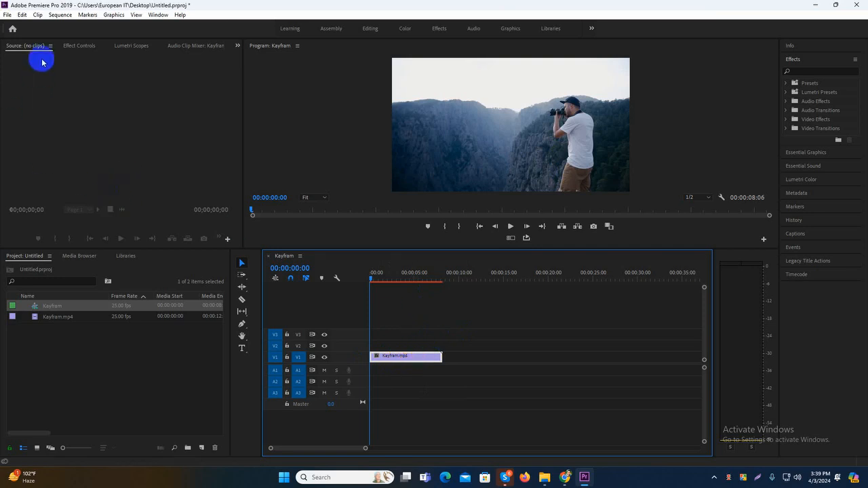
- Show the clip's effect controls and examine its Motion properties, including Position
{"action": "left_click", "coordinate": [86, 48]}
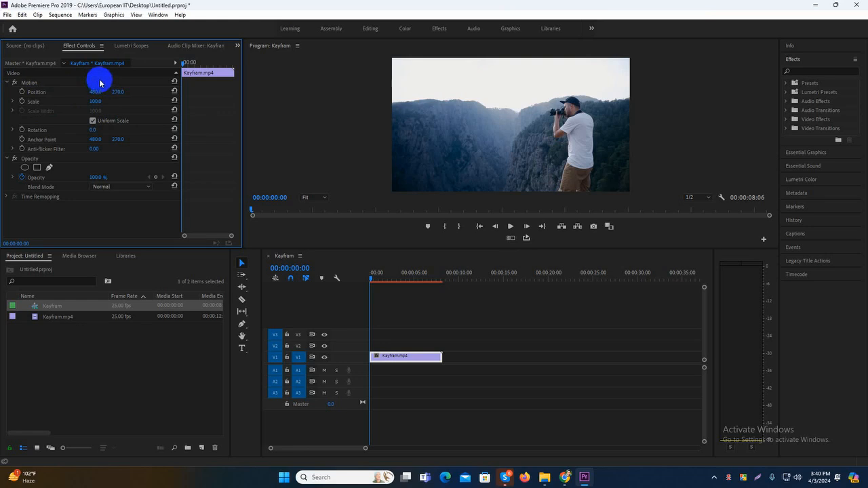
{"action": "left_click", "coordinate": [494, 147]}
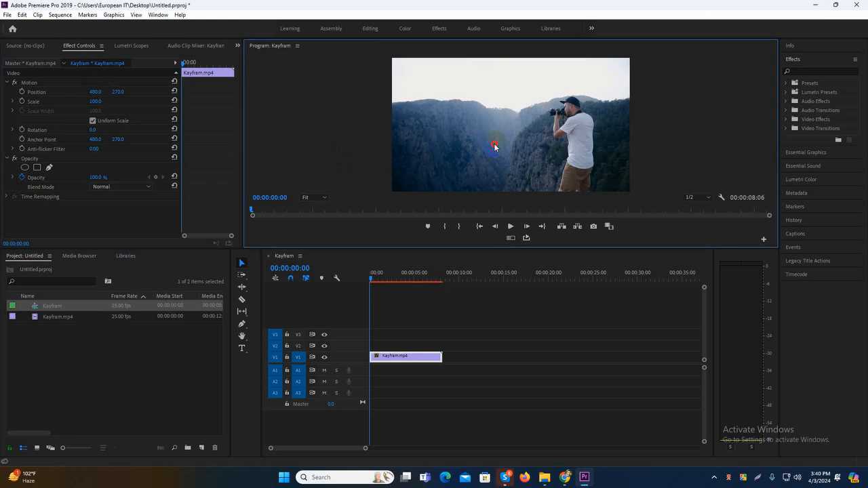
{"action": "mouse_move", "coordinate": [93, 92]}
{"action": "left_mouse_down"}
{"action": "mouse_move", "coordinate": [250, 109]}
{"action": "mouse_move", "coordinate": [89, 106]}
{"action": "left_mouse_up"}
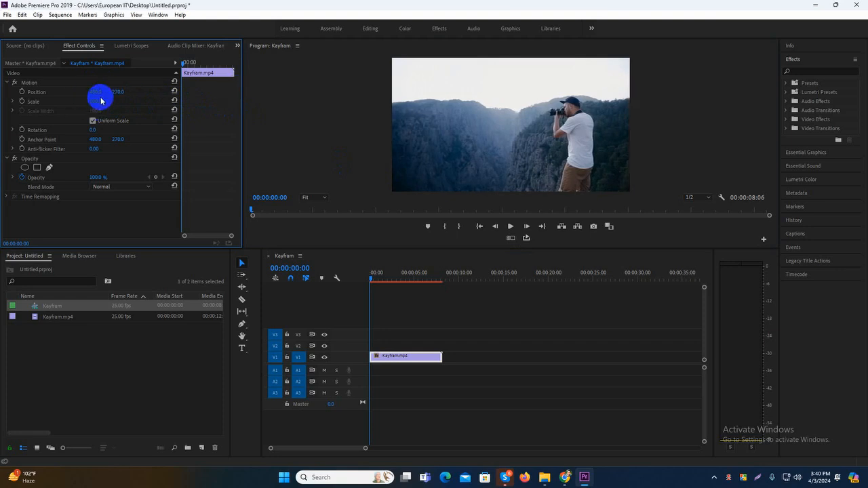
{"action": "left_click", "coordinate": [256, 112]}
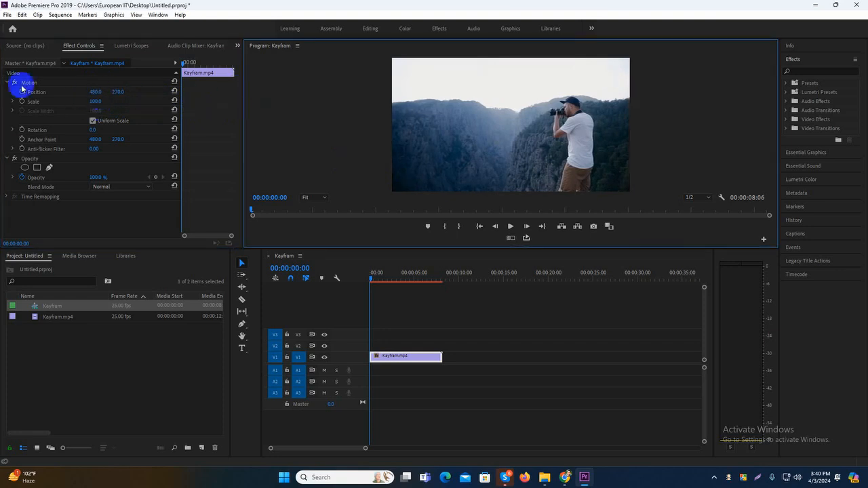
- Add a text title reading "Pmiere Pro" over the mountains, starting left of the frame's centre
{"action": "left_click", "coordinate": [242, 348]}
{"action": "left_click", "coordinate": [459, 151]}
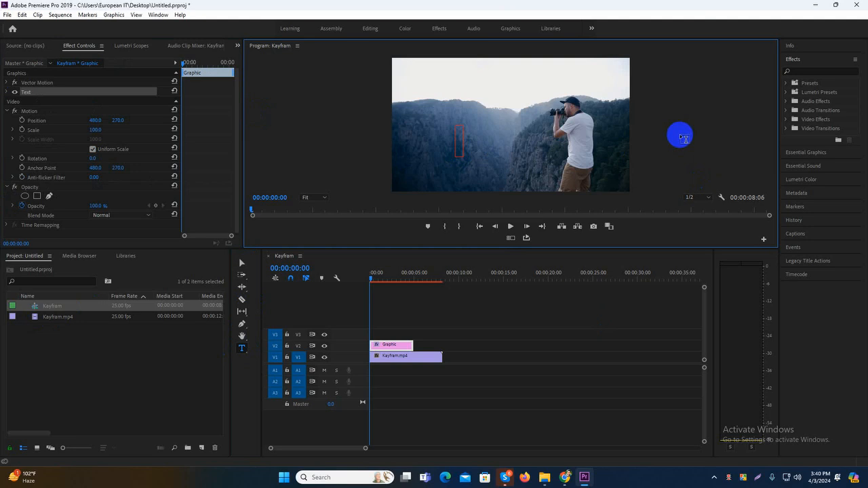
{"action": "type", "text": "Pmi"}
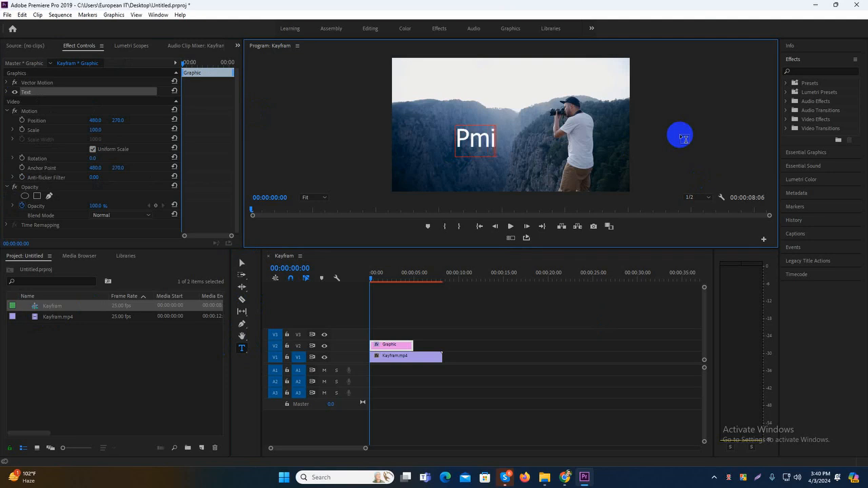
{"action": "type", "text": "ere"}
{"action": "type", "text": "Pro"}
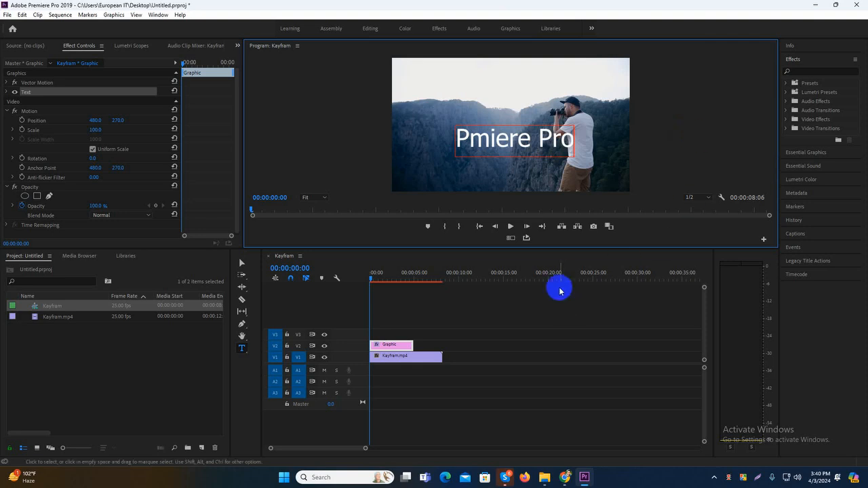
- Correct the title's spelling to "Premiere Pro"
{"action": "left_click_drag", "start_coordinate": [510, 139], "coordinate": [490, 142]}
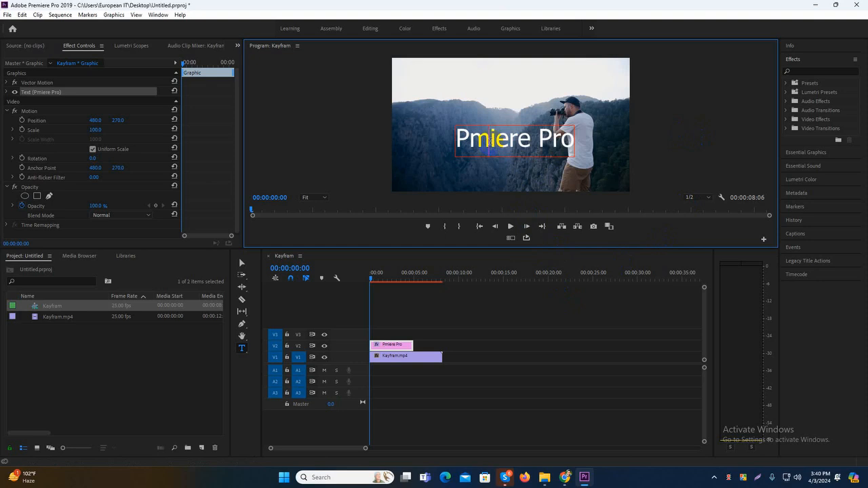
{"action": "type", "text": "e"}
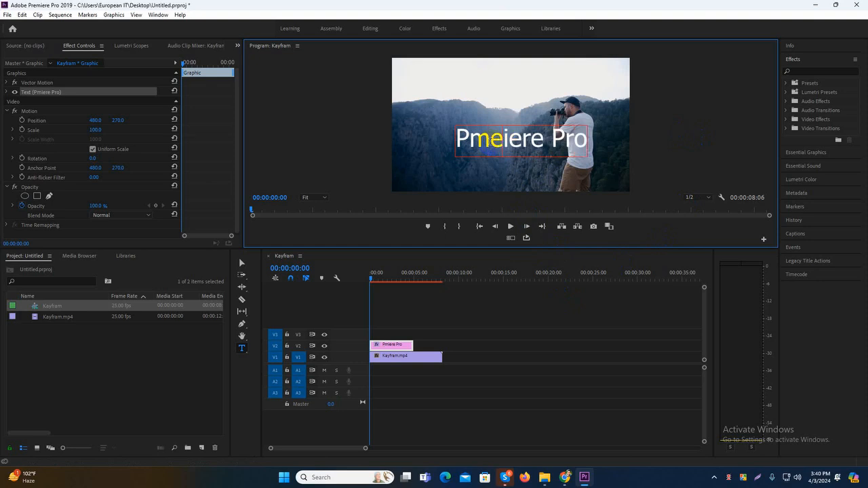
{"action": "left_click_drag", "start_coordinate": [456, 144], "coordinate": [469, 143]}
{"action": "type", "text": "r"}
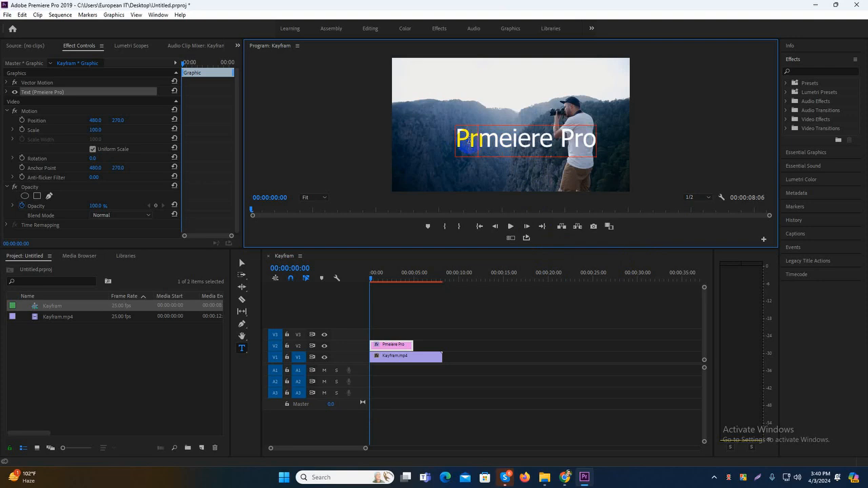
{"action": "left_click", "coordinate": [498, 142]}
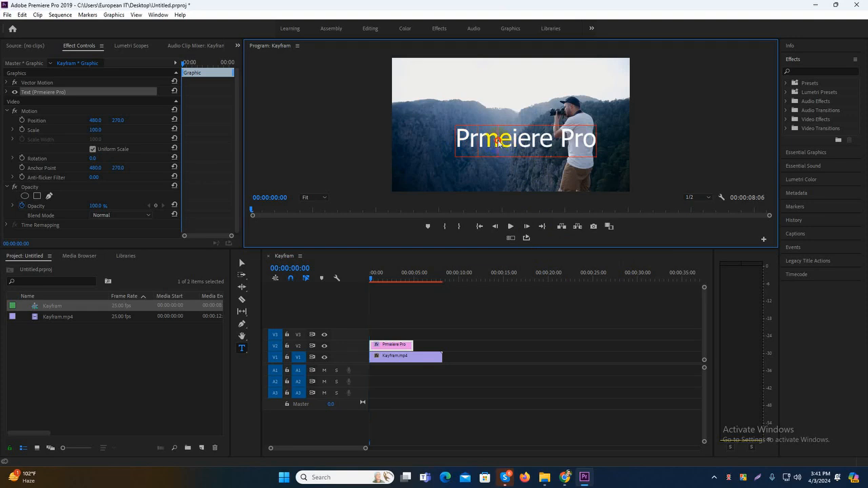
{"action": "key", "text": "BackSpace"}
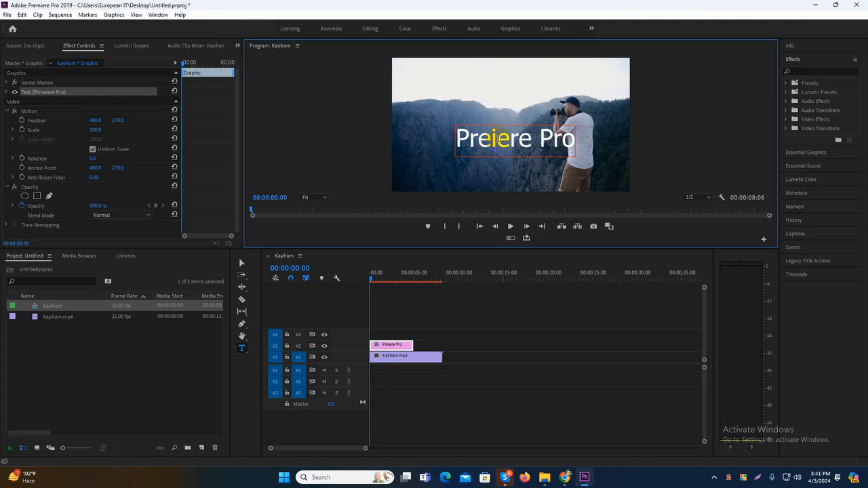
{"action": "type", "text": "m"}
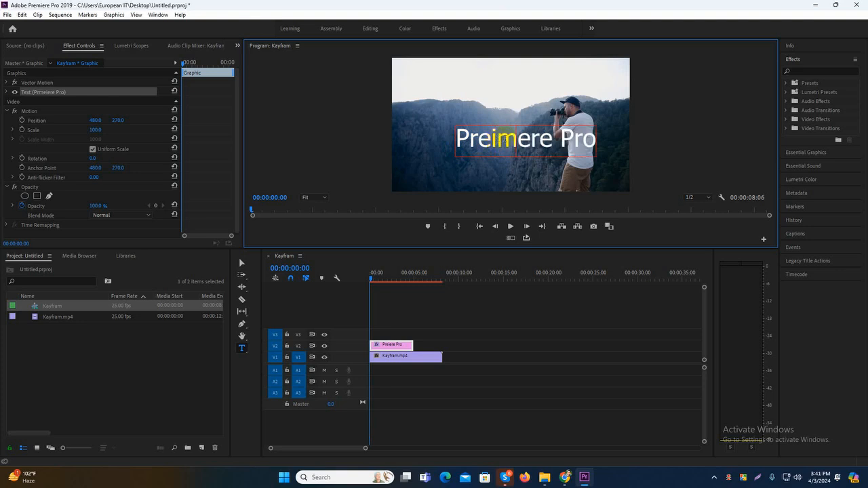
{"action": "key", "text": "BackSpace"}
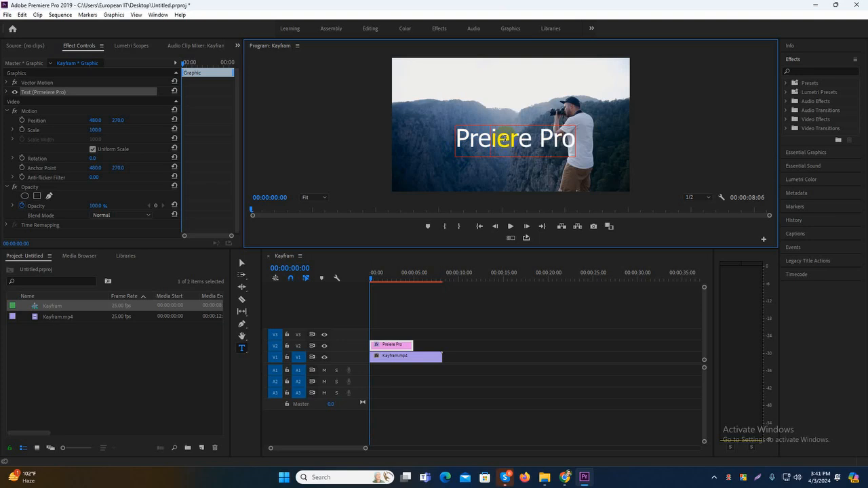
{"action": "type", "text": "m"}
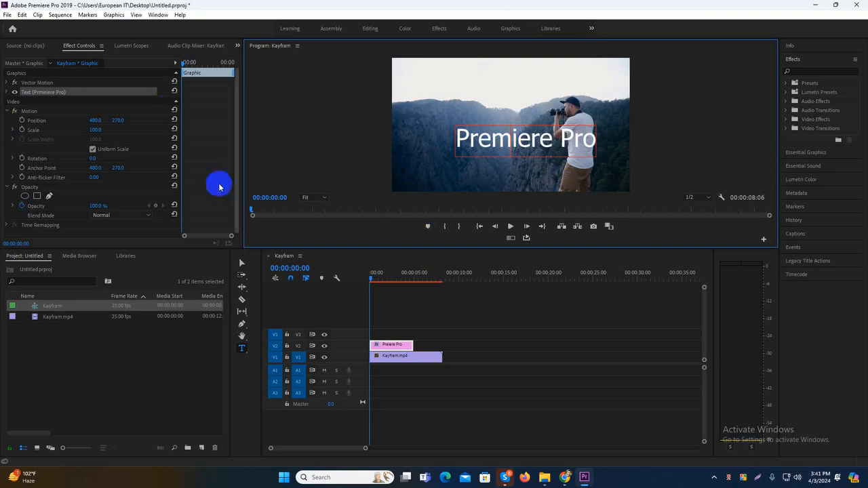
- Move the title slightly up and to the left in the frame, to position 187.2, 327.4
{"action": "left_click", "coordinate": [242, 262]}
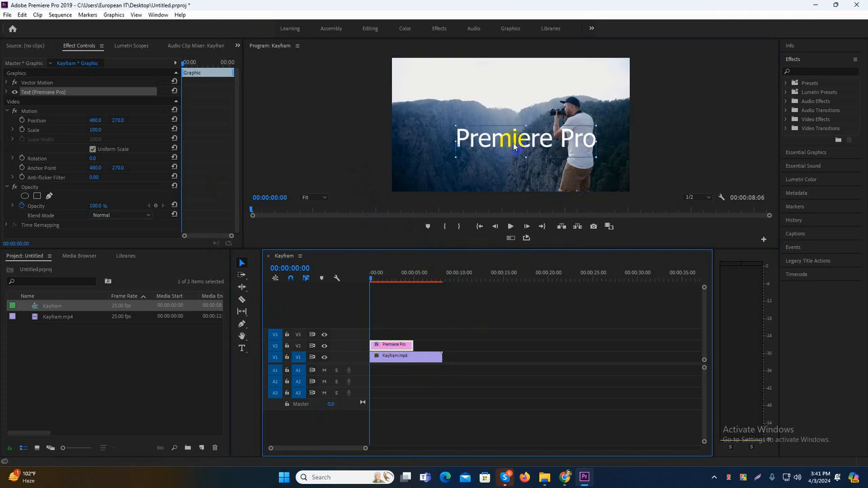
{"action": "mouse_move", "coordinate": [510, 145]}
{"action": "left_mouse_down"}
{"action": "mouse_move", "coordinate": [505, 122]}
{"action": "mouse_move", "coordinate": [497, 136]}
{"action": "left_mouse_up"}
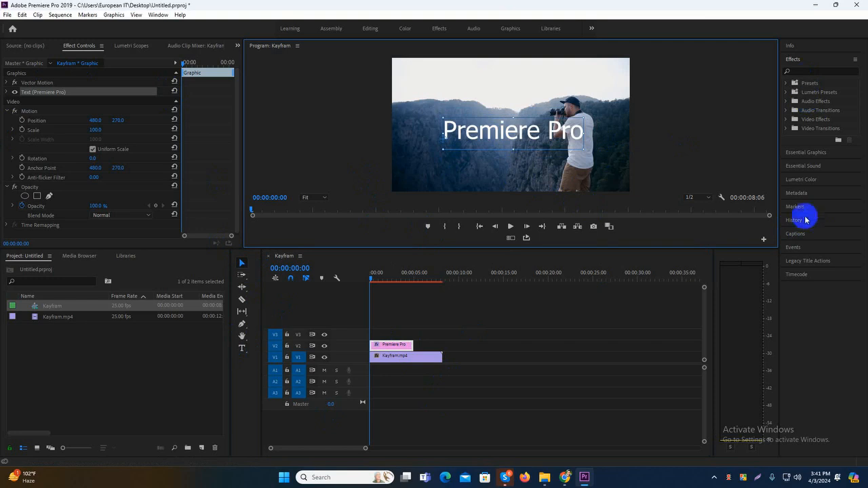
{"action": "left_click", "coordinate": [805, 153]}
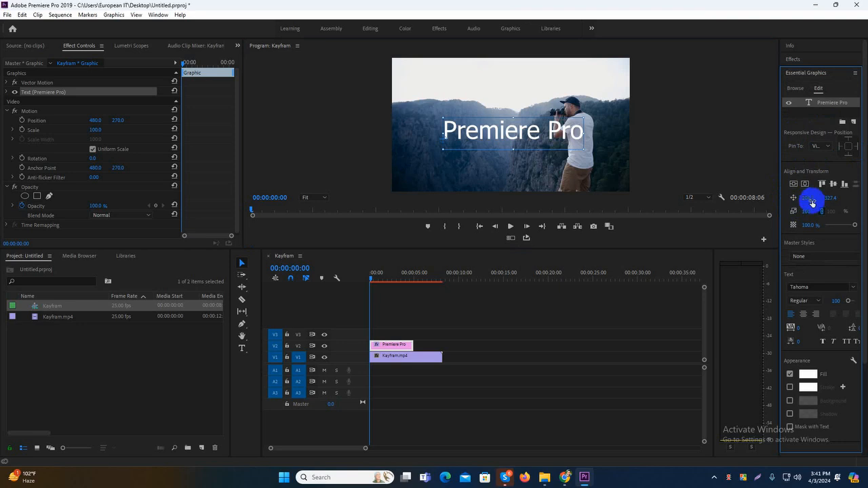
{"action": "left_click_drag", "start_coordinate": [812, 201], "coordinate": [798, 213]}
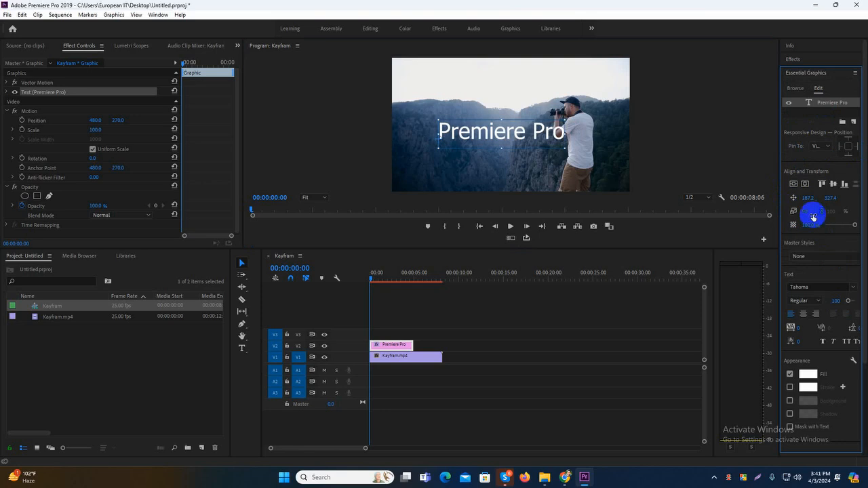
- Set the title's scale to 100 and reduce its font size to 68
{"action": "left_click", "coordinate": [810, 212]}
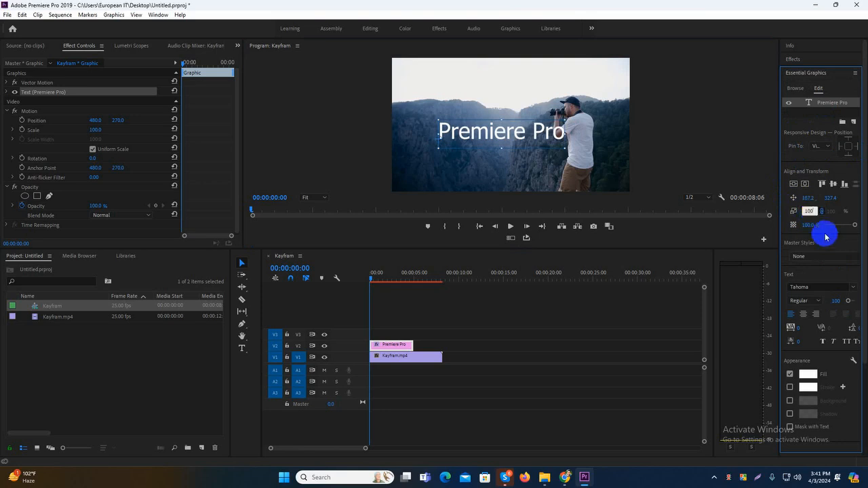
{"action": "left_click", "coordinate": [835, 303]}
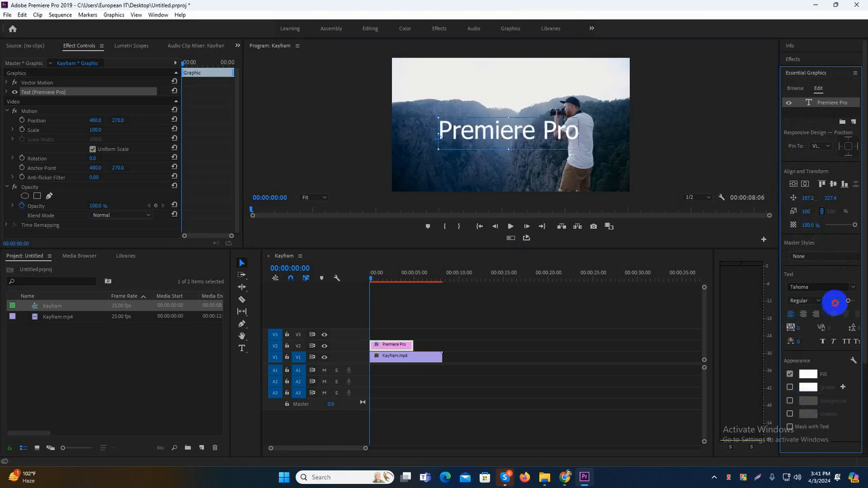
{"action": "left_click_drag", "start_coordinate": [835, 302], "coordinate": [813, 305]}
- Change the Premiere Pro title's fill colour to red (FF0606)
{"action": "left_click", "coordinate": [809, 375]}
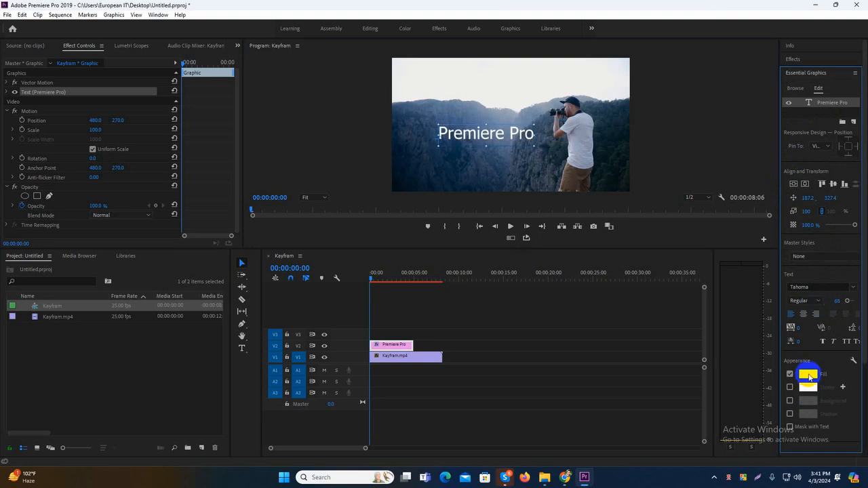
{"action": "mouse_move", "coordinate": [436, 266]}
{"action": "left_mouse_down"}
{"action": "mouse_move", "coordinate": [437, 245]}
{"action": "mouse_move", "coordinate": [436, 305]}
{"action": "mouse_move", "coordinate": [446, 309]}
{"action": "left_mouse_up"}
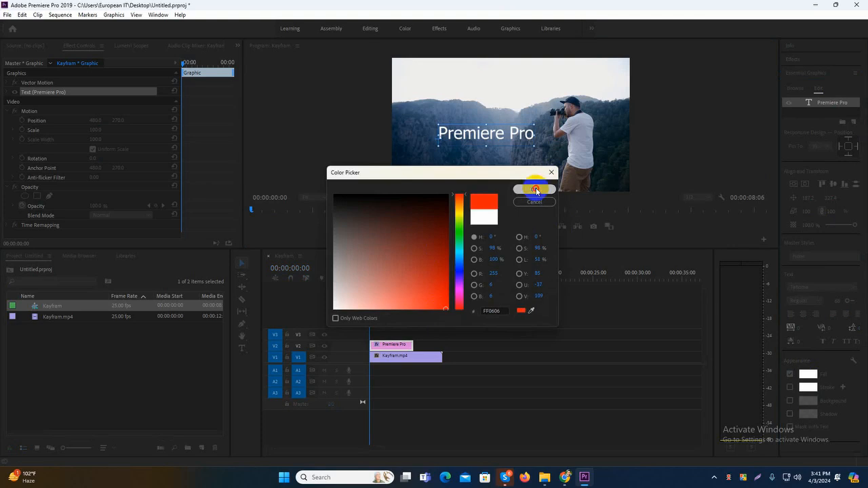
{"action": "left_click", "coordinate": [535, 190]}
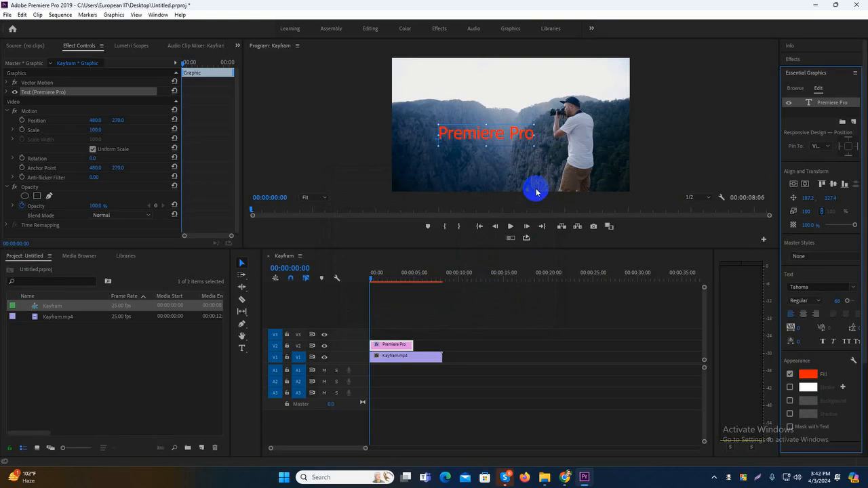
{"action": "left_click", "coordinate": [806, 375]}
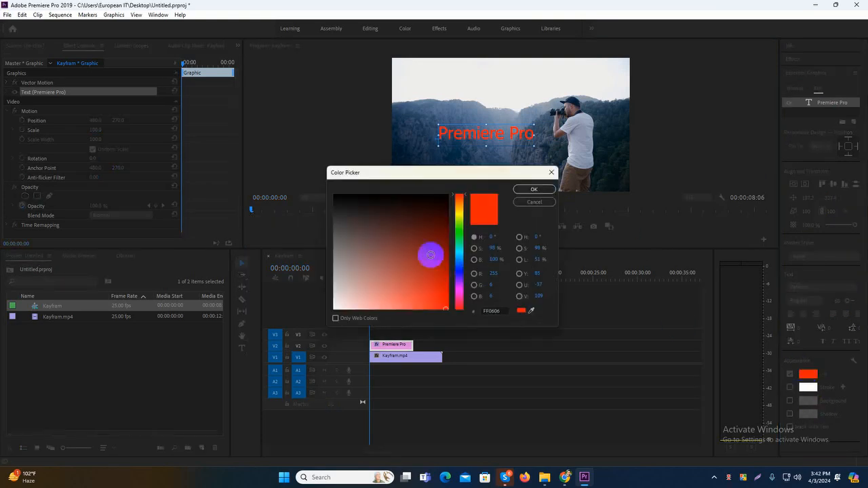
{"action": "left_click_drag", "start_coordinate": [437, 170], "coordinate": [230, 88]}
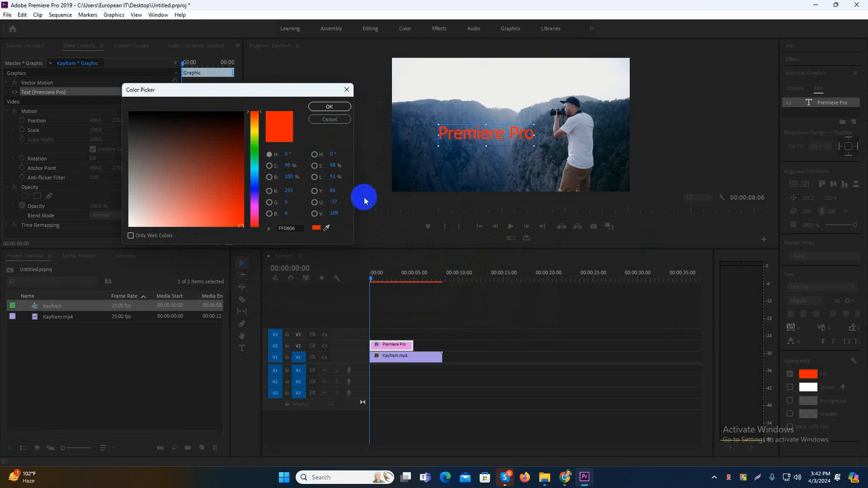
{"action": "left_click_drag", "start_coordinate": [250, 87], "coordinate": [271, 83]}
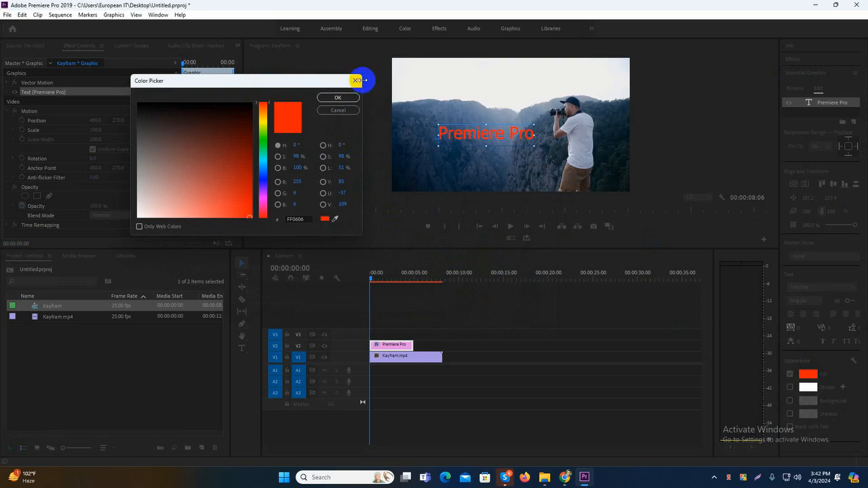
{"action": "left_click", "coordinate": [354, 85]}
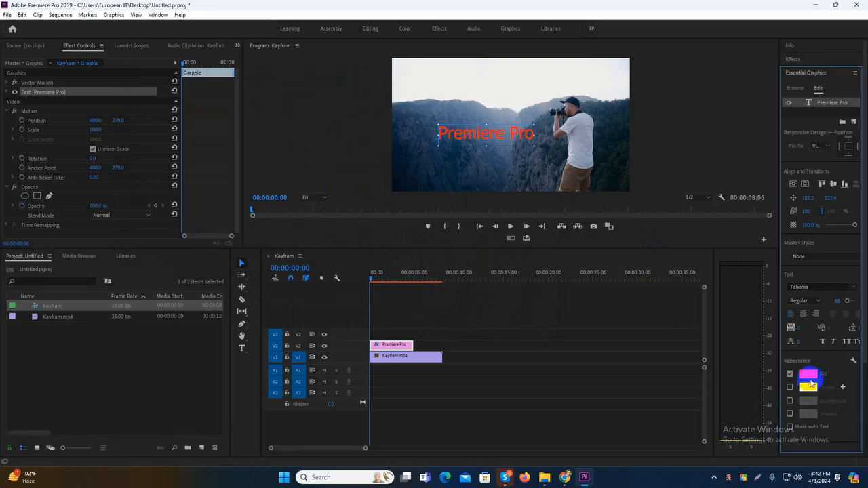
- Enable a white stroke on the title and set its fill colour to white (FFFFFF)
{"action": "left_click", "coordinate": [789, 387]}
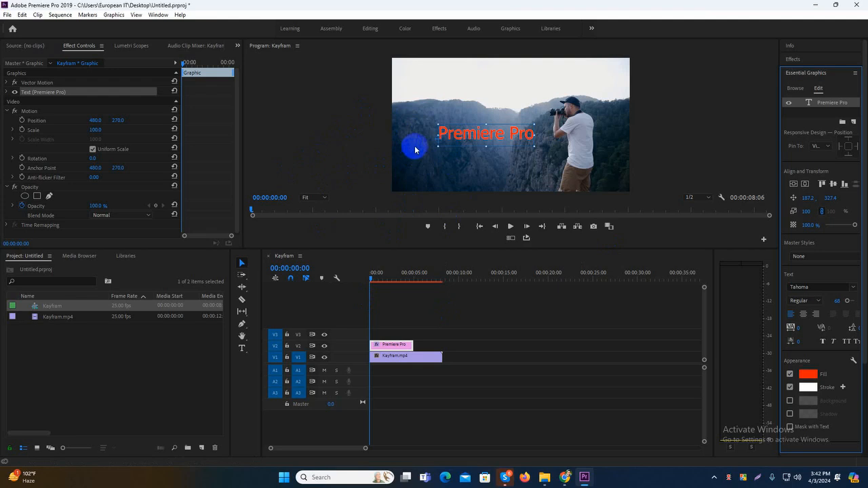
{"action": "left_click", "coordinate": [808, 374]}
{"action": "left_click", "coordinate": [400, 283]}
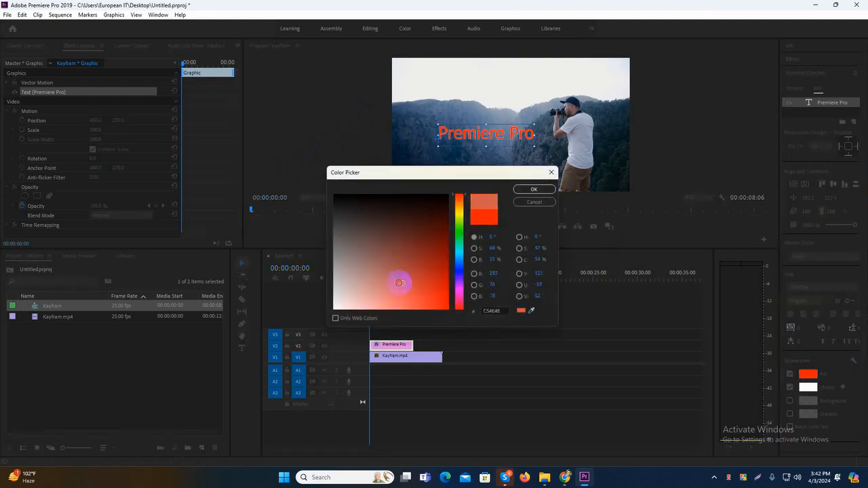
{"action": "left_click_drag", "start_coordinate": [400, 283], "coordinate": [319, 320]}
{"action": "left_click", "coordinate": [536, 190]}
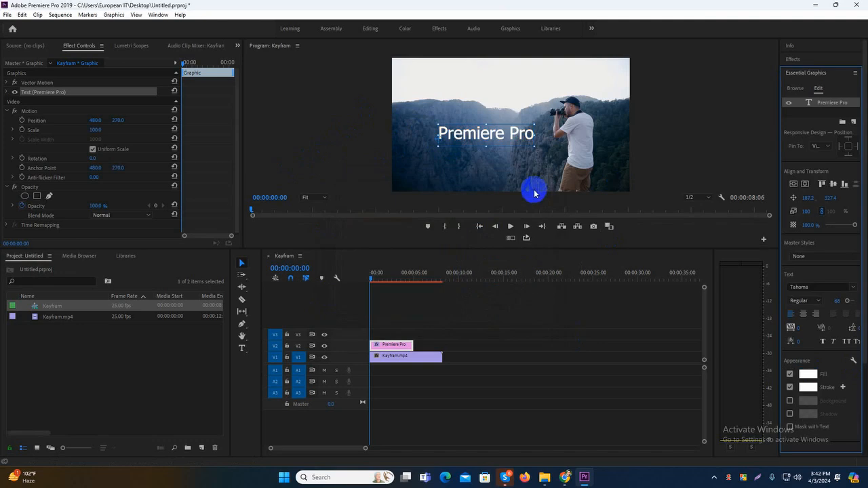
{"action": "left_click", "coordinate": [814, 374]}
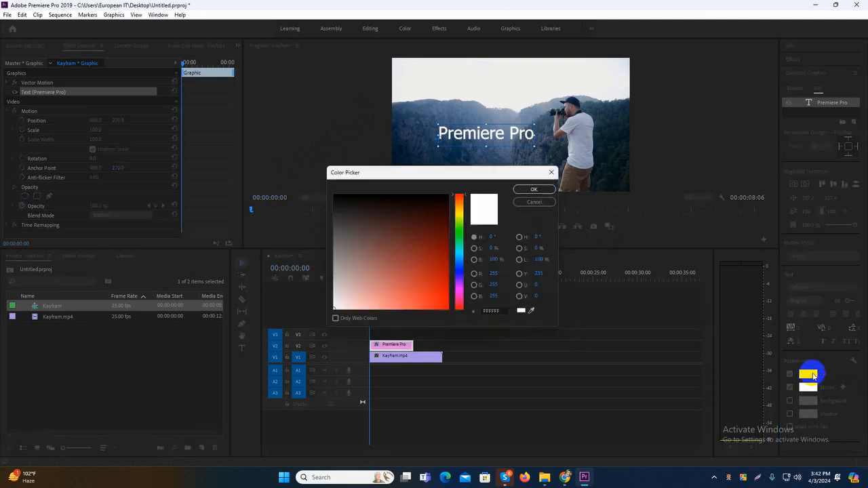
{"action": "left_click", "coordinate": [530, 204]}
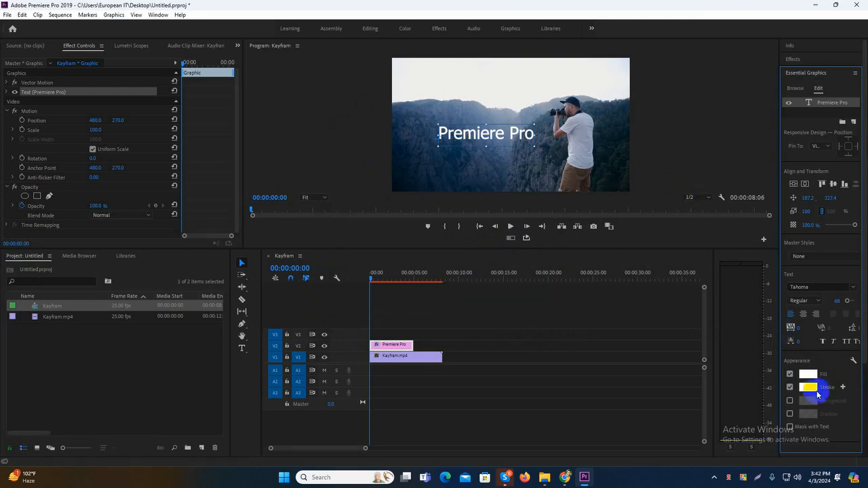
- Reposition the title over the mountains and align it to the vertical and horizontal centre of the frame
{"action": "left_click_drag", "start_coordinate": [483, 136], "coordinate": [469, 162]}
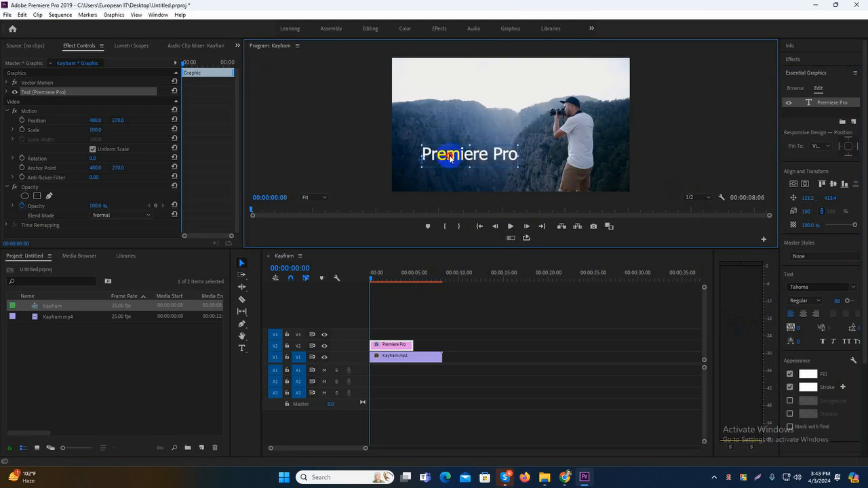
{"action": "left_click_drag", "start_coordinate": [464, 156], "coordinate": [494, 126]}
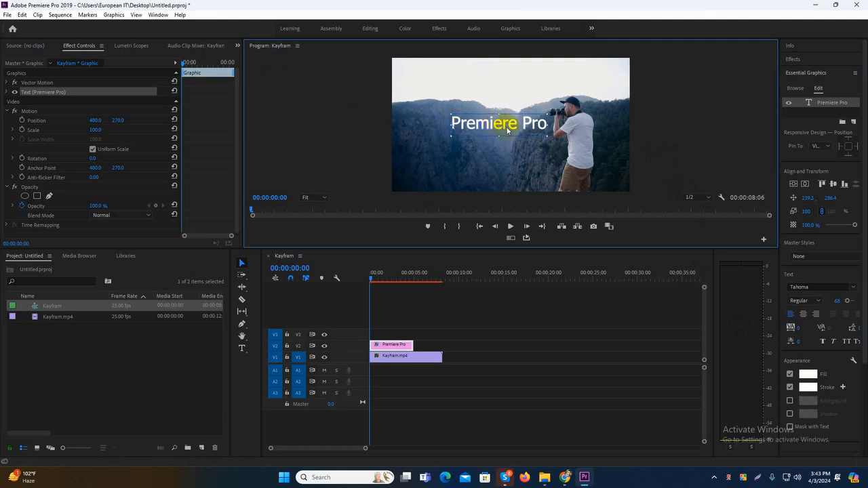
{"action": "mouse_move", "coordinate": [506, 127]}
{"action": "left_mouse_down"}
{"action": "mouse_move", "coordinate": [338, 122]}
{"action": "mouse_move", "coordinate": [503, 129]}
{"action": "left_mouse_up"}
{"action": "left_click", "coordinate": [794, 184]}
{"action": "left_click", "coordinate": [806, 184]}
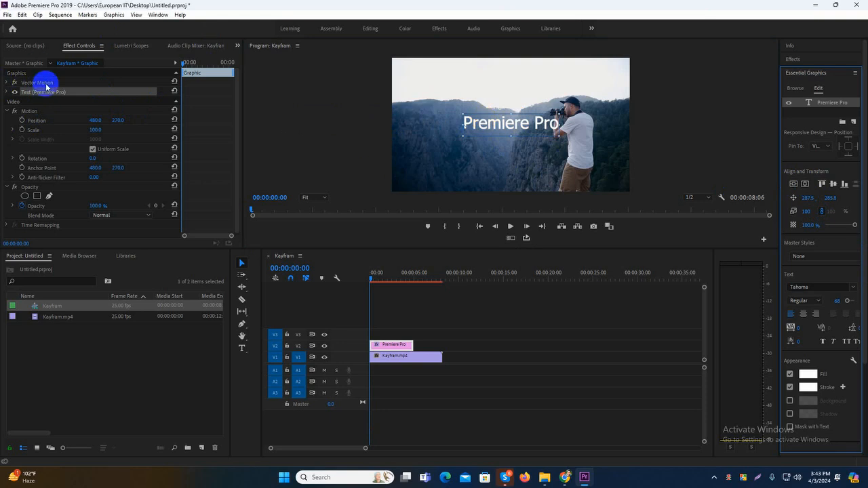
- Set the title graphic's horizontal Motion position to 476 and expand its Vector Motion properties
{"action": "left_click", "coordinate": [8, 93]}
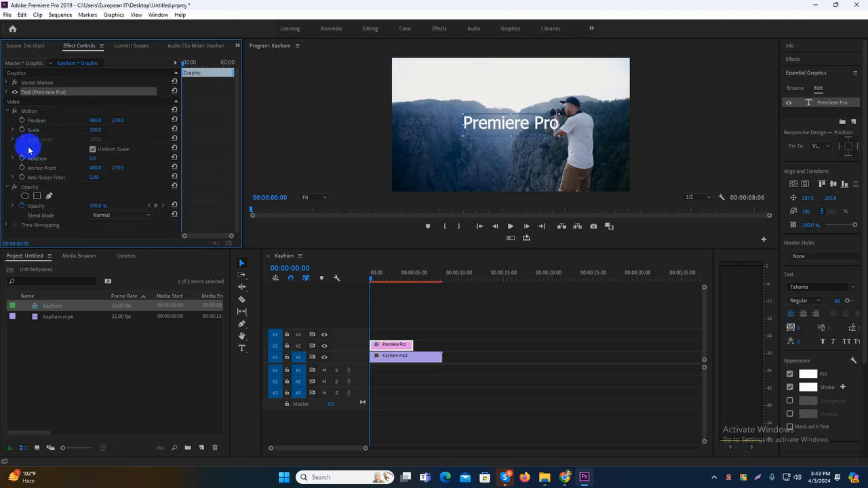
{"action": "left_click_drag", "start_coordinate": [97, 124], "coordinate": [87, 120]}
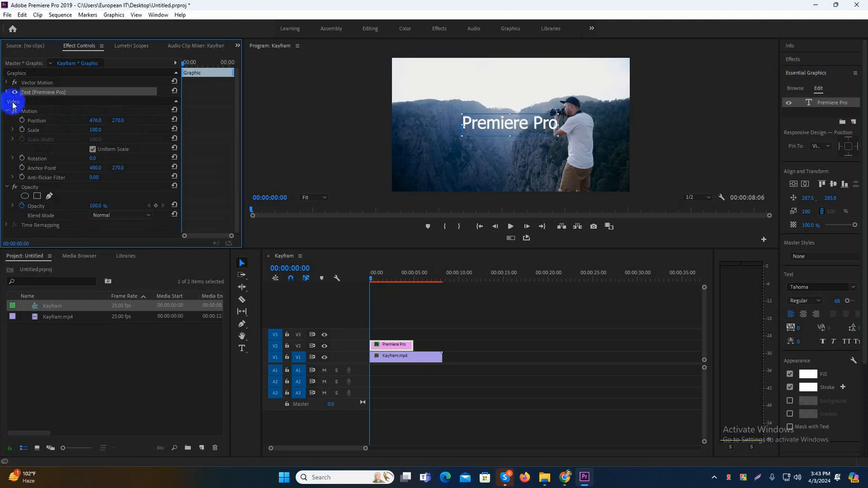
{"action": "left_click", "coordinate": [8, 83]}
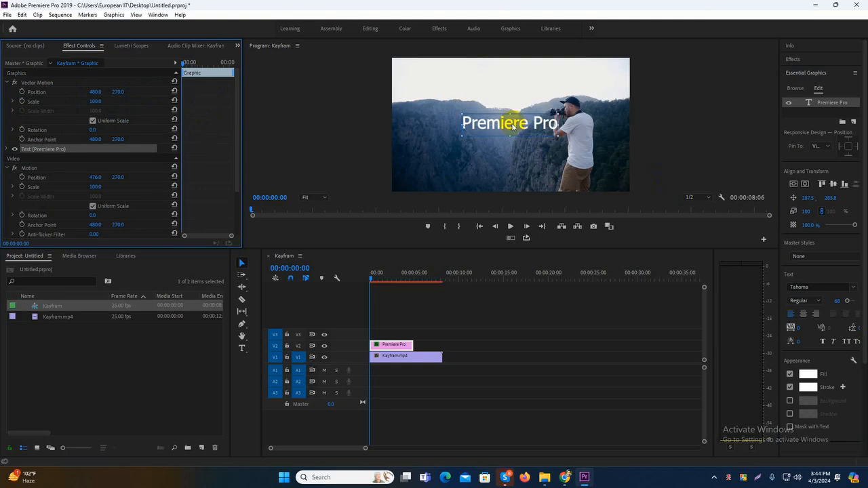
- Try moving the title text in the frame and undo it, then reset the Vector Motion position to its default
{"action": "left_click_drag", "start_coordinate": [513, 126], "coordinate": [501, 127]}
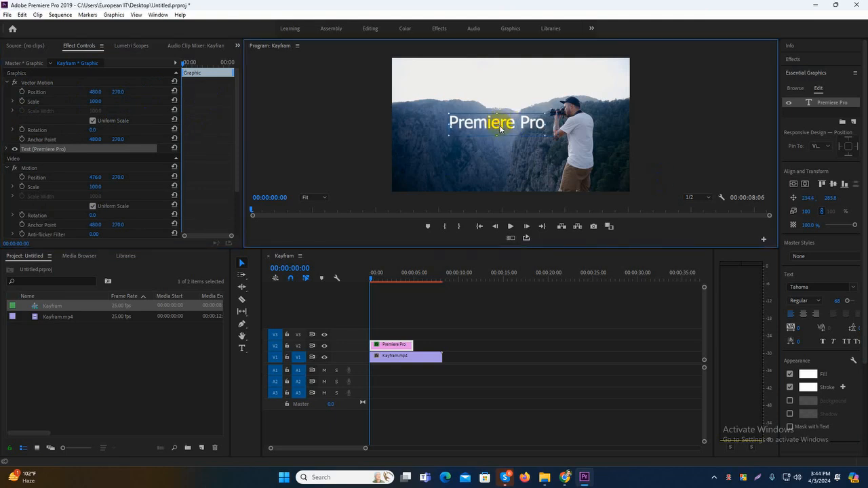
{"action": "key", "text": "ctrl+z"}
{"action": "mouse_move", "coordinate": [118, 95]}
{"action": "left_mouse_down"}
{"action": "mouse_move", "coordinate": [93, 91]}
{"action": "mouse_move", "coordinate": [114, 92]}
{"action": "left_mouse_up"}
{"action": "left_click", "coordinate": [174, 91]}
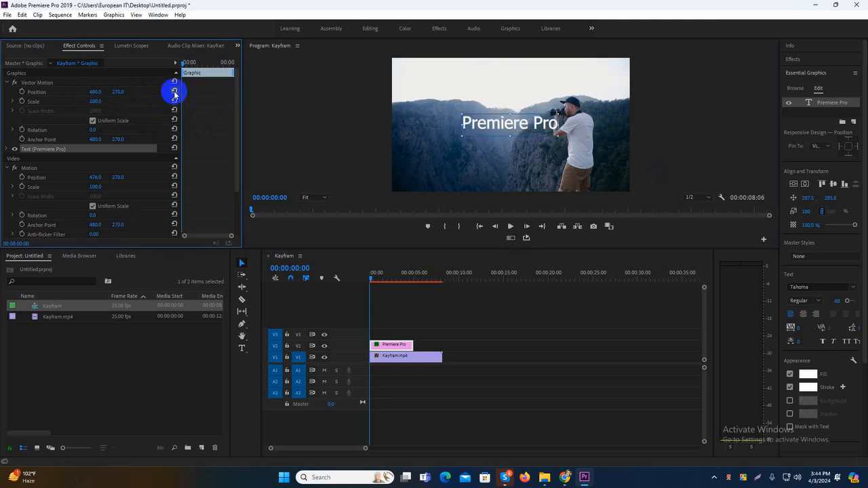
- Try a Vector Motion position of 255, 298, compare its bounding box with the Motion one, and reset the position
{"action": "mouse_move", "coordinate": [118, 93]}
{"action": "left_mouse_down"}
{"action": "mouse_move", "coordinate": [129, 92]}
{"action": "mouse_move", "coordinate": [91, 89]}
{"action": "mouse_move", "coordinate": [102, 91]}
{"action": "left_mouse_up"}
{"action": "left_click", "coordinate": [74, 93]}
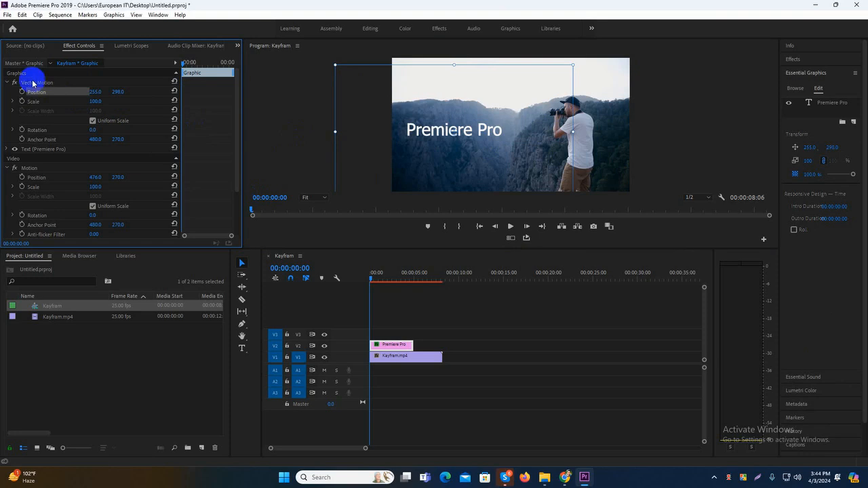
{"action": "left_click", "coordinate": [28, 169]}
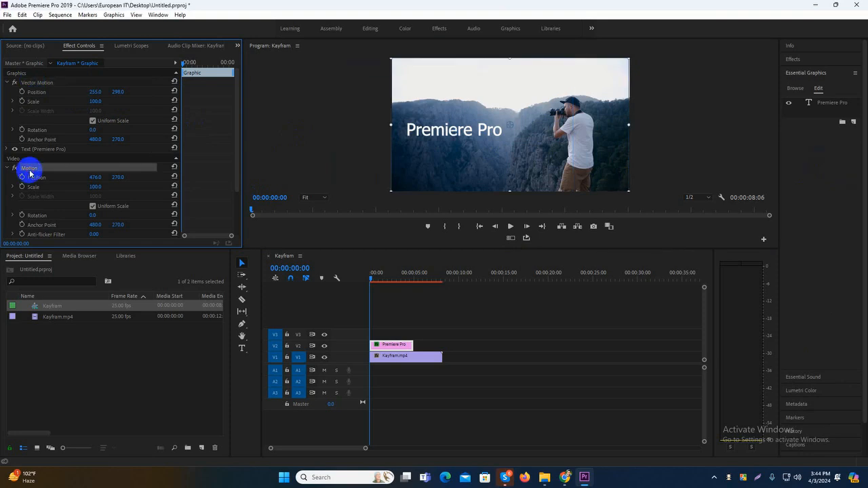
{"action": "left_click", "coordinate": [75, 93]}
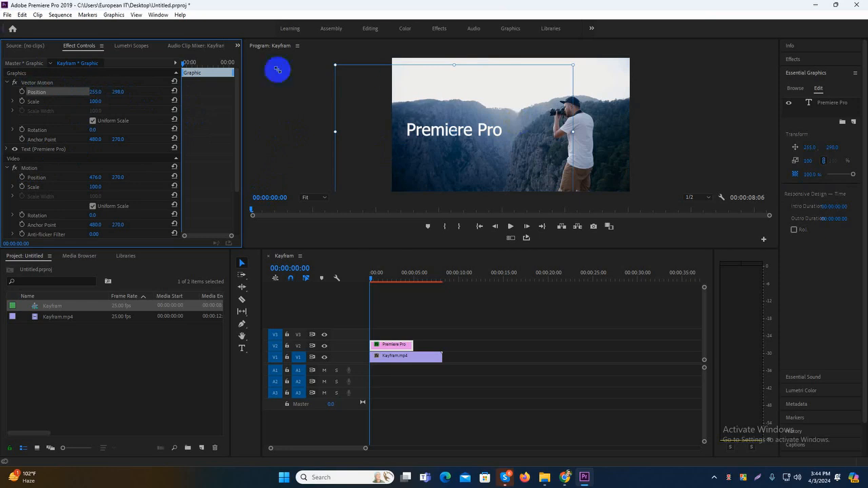
{"action": "left_click", "coordinate": [175, 92]}
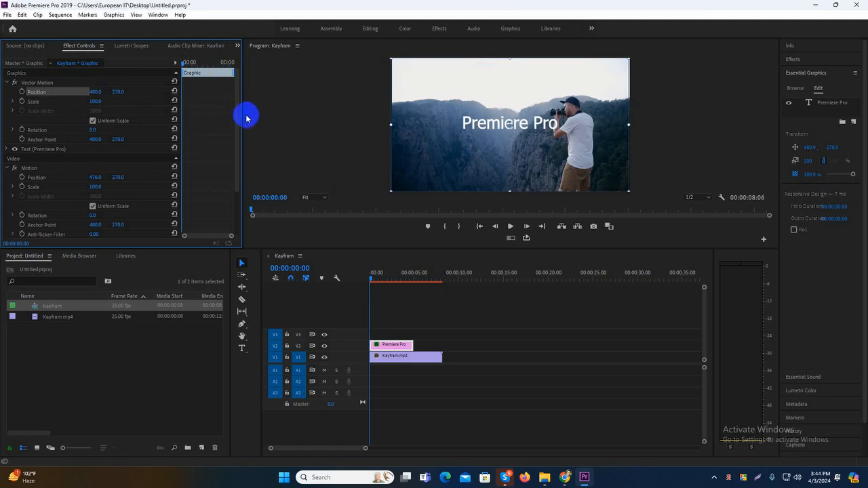
- Enlarge the keyframe area beside the effect properties and compare the title clip's properties with those of the Kayfram.mp4 clip
{"action": "left_click_drag", "start_coordinate": [242, 116], "coordinate": [280, 116]}
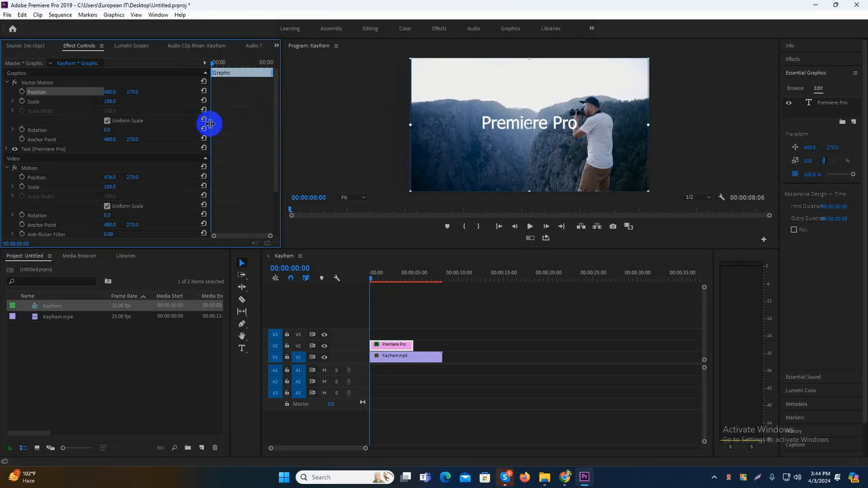
{"action": "left_click_drag", "start_coordinate": [210, 123], "coordinate": [171, 120]}
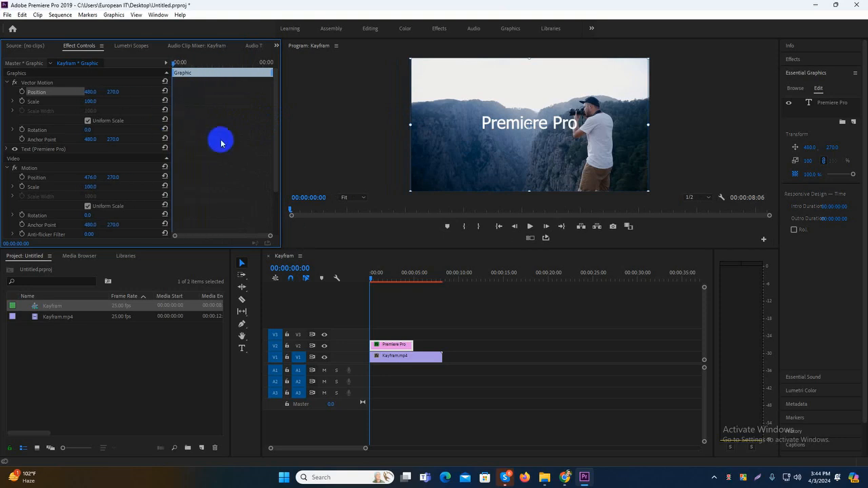
{"action": "left_click", "coordinate": [394, 343]}
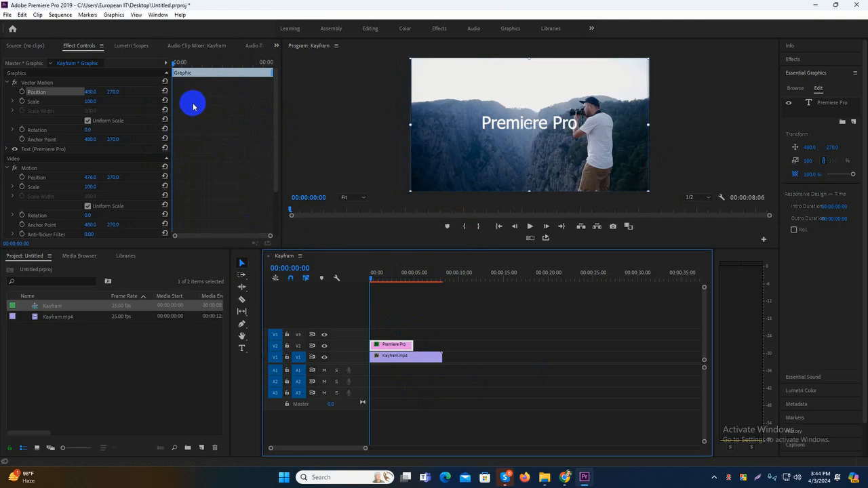
{"action": "left_click", "coordinate": [418, 361]}
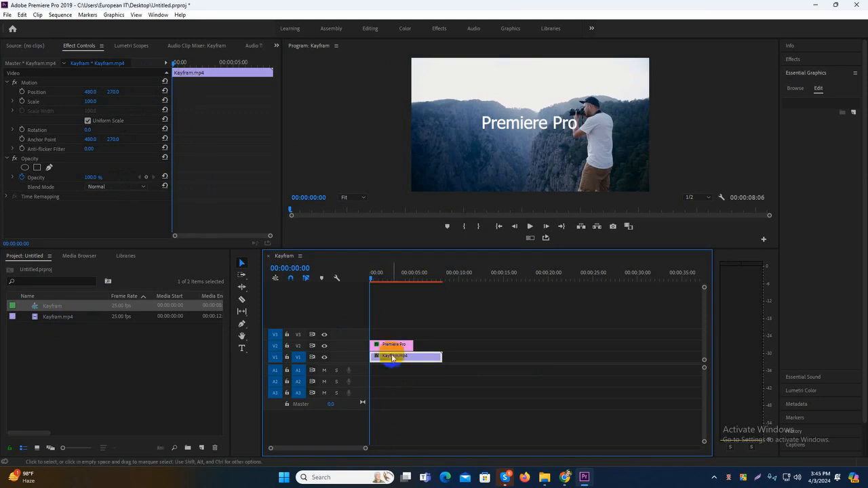
{"action": "left_click", "coordinate": [394, 344]}
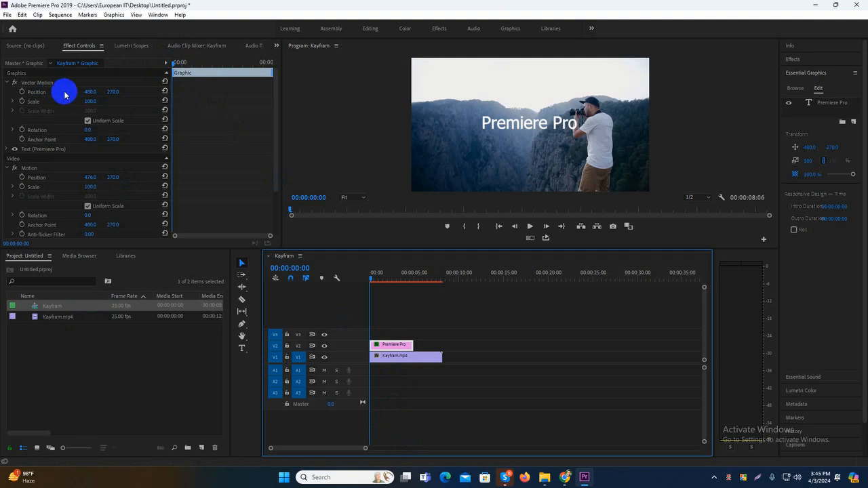
- Turn on keyframing for the title's Vector Motion position and place the first keyframe slightly after the clip's start
{"action": "left_click", "coordinate": [22, 93]}
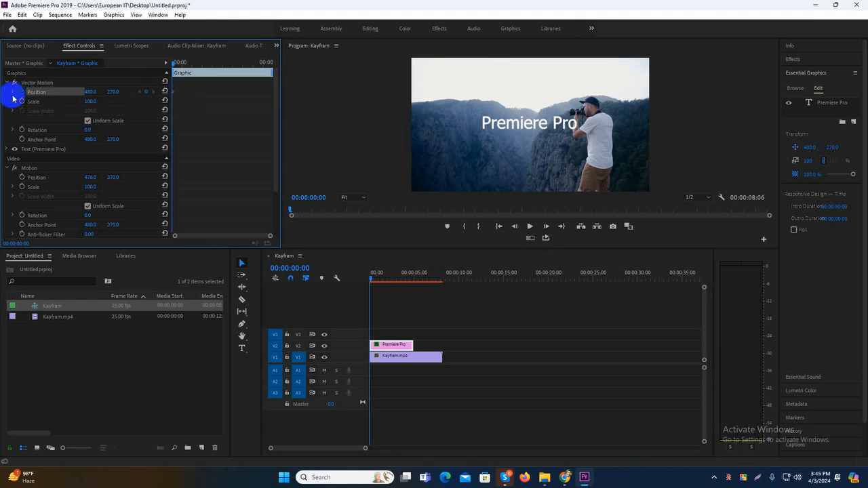
{"action": "left_click", "coordinate": [175, 91]}
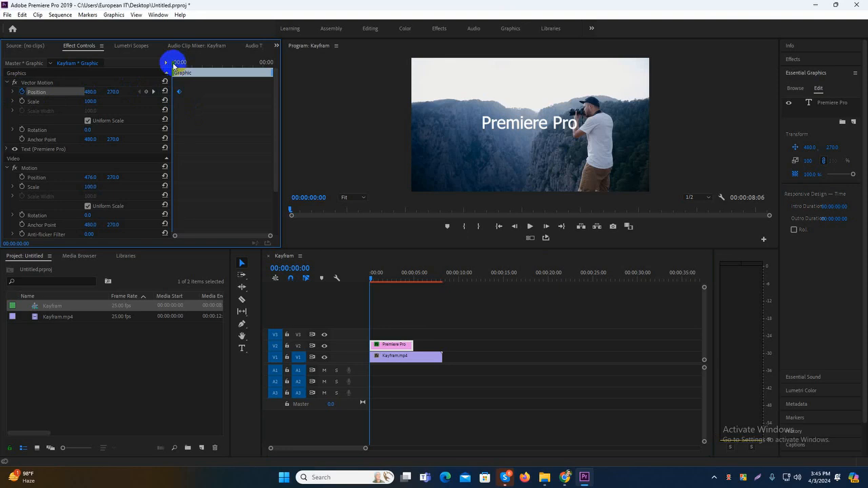
- Scrub through the title clip, try adding a second Vector Motion position keyframe at 00:00:04:04, and remove it again
{"action": "left_click_drag", "start_coordinate": [173, 64], "coordinate": [199, 67]}
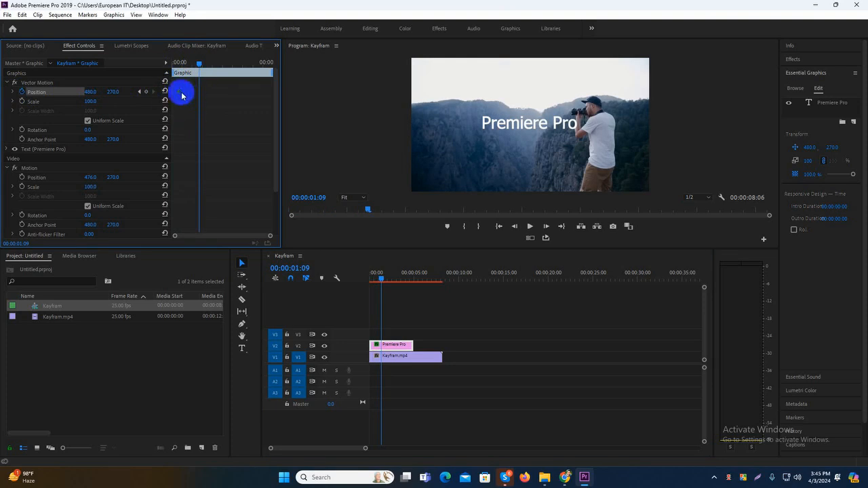
{"action": "left_click_drag", "start_coordinate": [203, 62], "coordinate": [180, 89]}
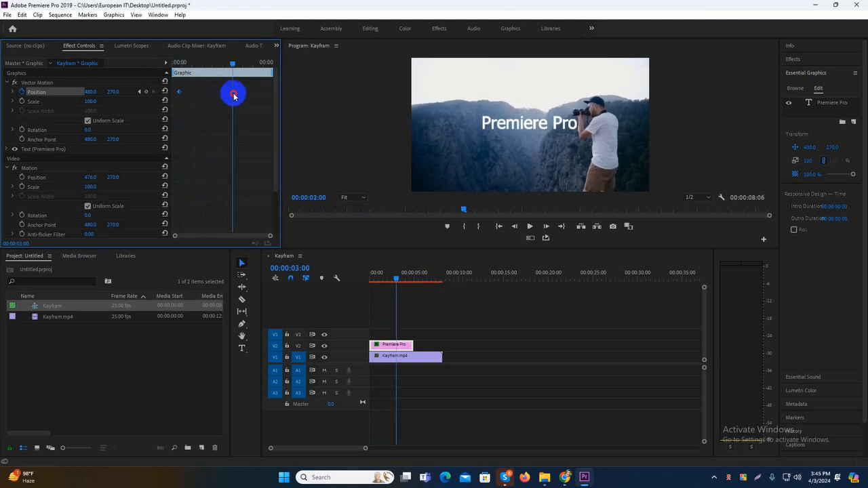
{"action": "left_click", "coordinate": [173, 65]}
{"action": "left_click_drag", "start_coordinate": [173, 66], "coordinate": [252, 80]}
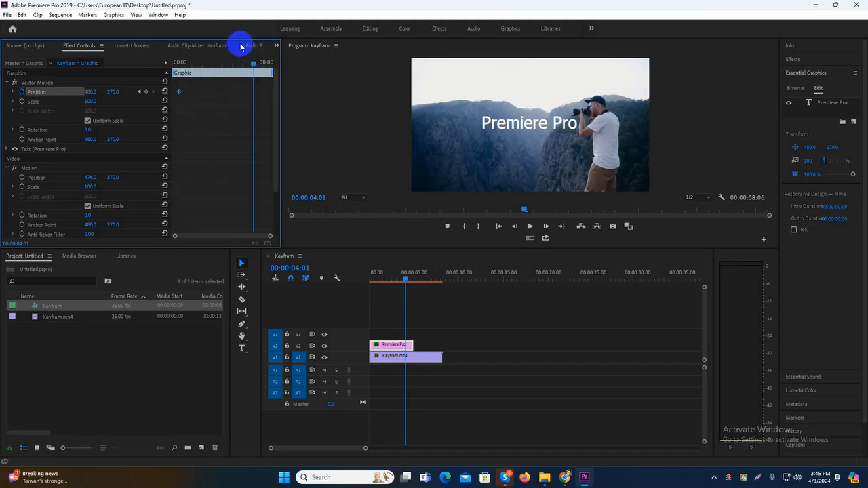
{"action": "mouse_move", "coordinate": [253, 64]}
{"action": "left_mouse_down"}
{"action": "mouse_move", "coordinate": [181, 78]}
{"action": "mouse_move", "coordinate": [254, 91]}
{"action": "mouse_move", "coordinate": [252, 64]}
{"action": "mouse_move", "coordinate": [268, 67]}
{"action": "mouse_move", "coordinate": [257, 67]}
{"action": "left_mouse_up"}
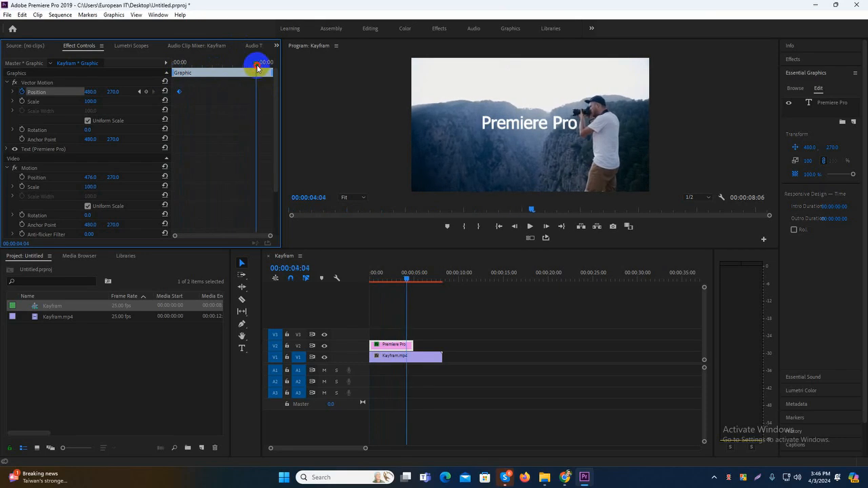
{"action": "left_click", "coordinate": [146, 93]}
{"action": "left_click", "coordinate": [146, 93]}
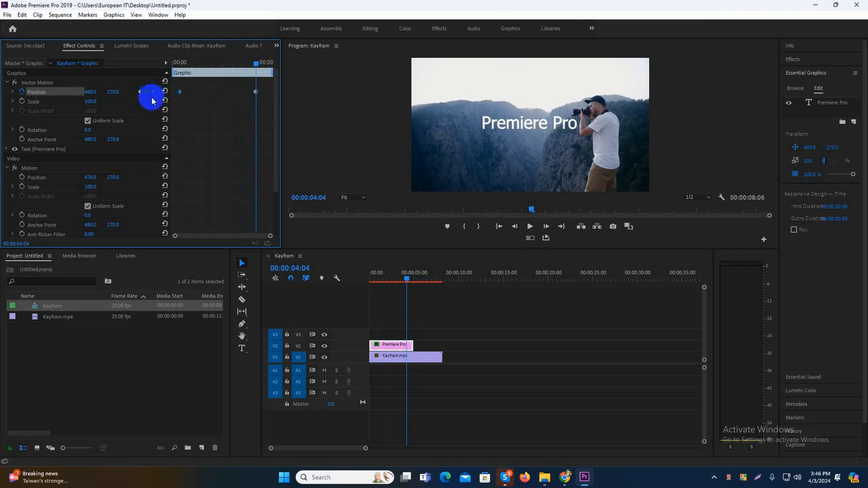
- Delete the title's existing Vector Motion position keyframes and restart position keyframing with a first keyframe at 00:00:00:23
{"action": "left_click", "coordinate": [22, 93]}
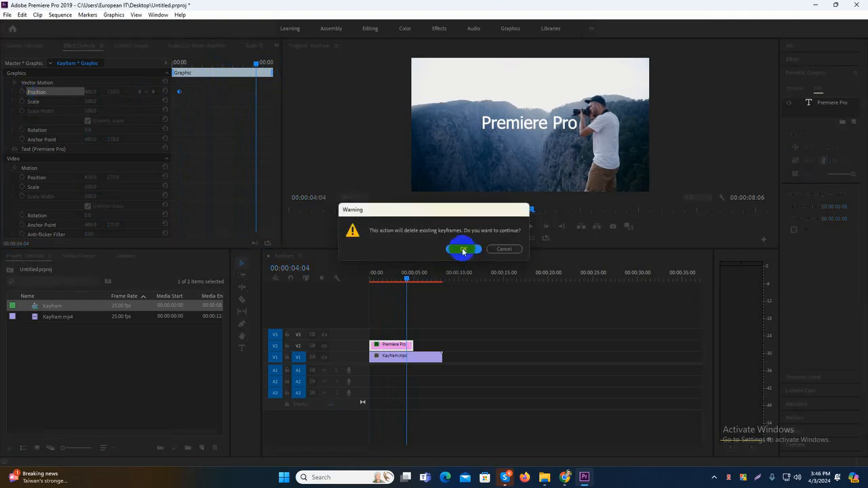
{"action": "left_click", "coordinate": [463, 249]}
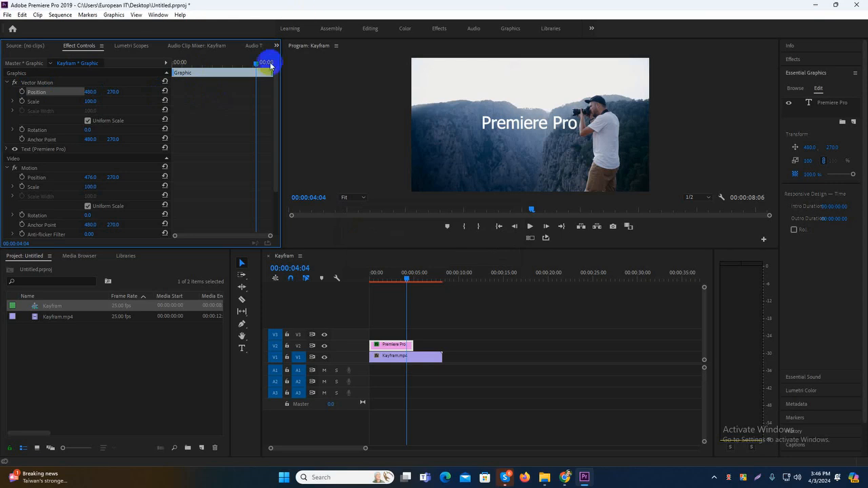
{"action": "left_click_drag", "start_coordinate": [254, 62], "coordinate": [190, 64]}
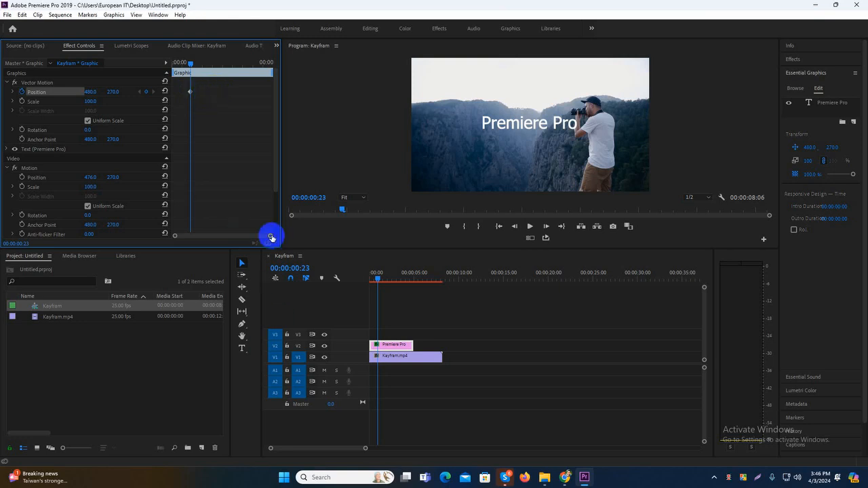
- Add a second Vector Motion position keyframe at 00:00:01:13, 15 frames after the first one
{"action": "left_click_drag", "start_coordinate": [271, 237], "coordinate": [264, 236]}
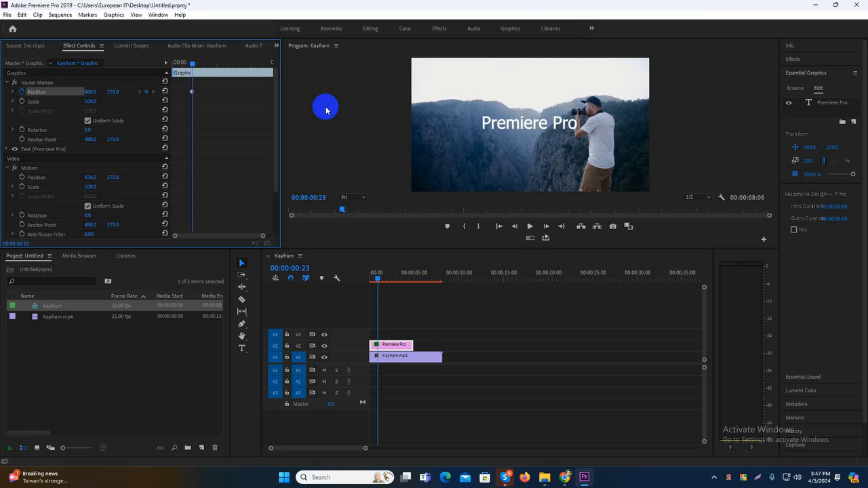
{"action": "key", "text": "Right"}
{"action": "key", "text": "Right"}
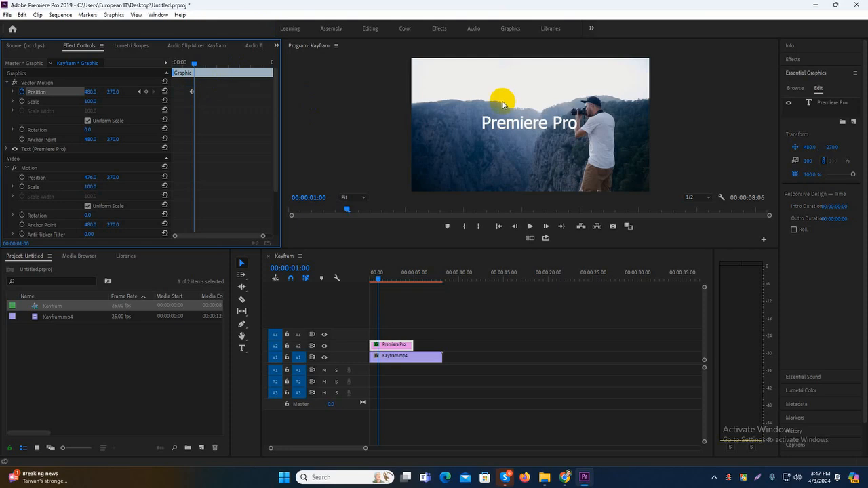
{"action": "key", "text": "Left"}
{"action": "key", "text": "Left"}
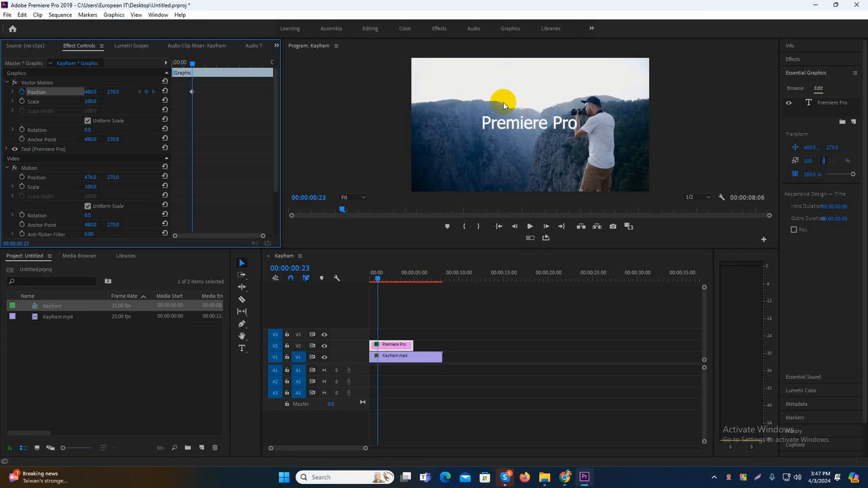
{"action": "key", "text": "Right"}
{"action": "key", "text": "Right"}
{"action": "key", "text": "Right"}
{"action": "key", "text": "Right"}
{"action": "key", "text": "Right"}
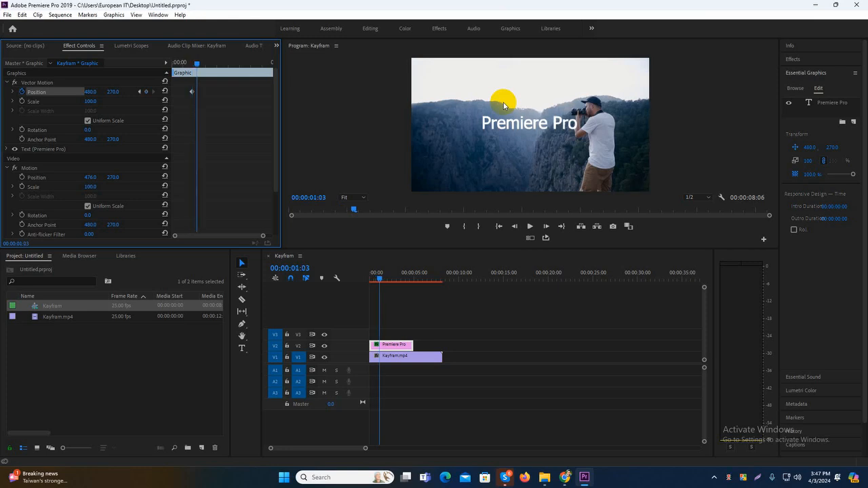
{"action": "key", "text": "Right"}
{"action": "key", "text": "Right"}
{"action": "key", "text": "Right"}
{"action": "key", "text": "Right"}
{"action": "key", "text": "Right"}
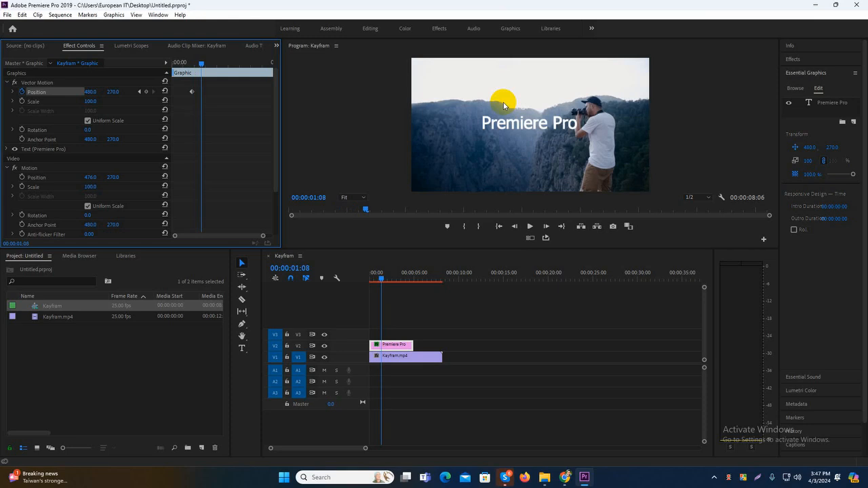
{"action": "key", "text": "Right"}
{"action": "key", "text": "Right"}
{"action": "key", "text": "Right"}
{"action": "key", "text": "Right"}
{"action": "key", "text": "Right"}
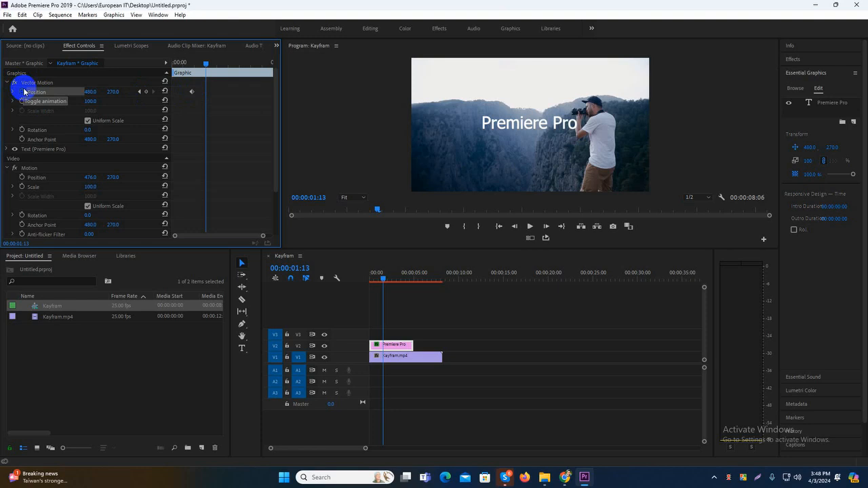
{"action": "left_click", "coordinate": [180, 87]}
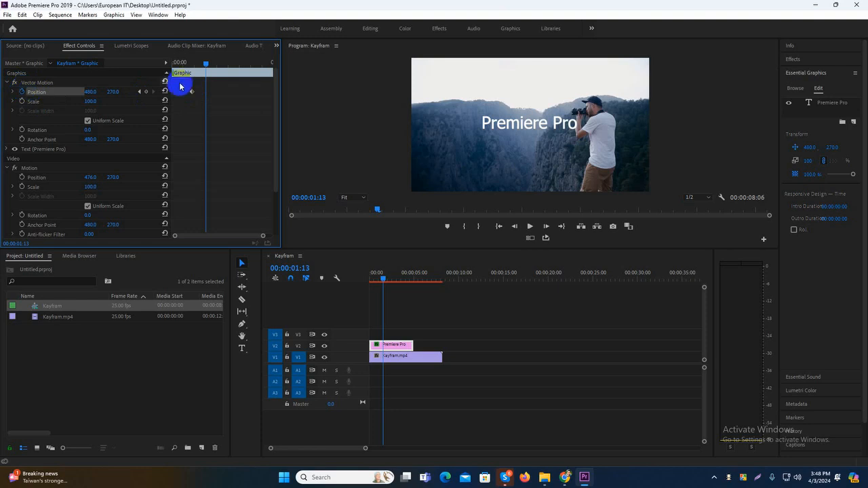
{"action": "left_click", "coordinate": [146, 93]}
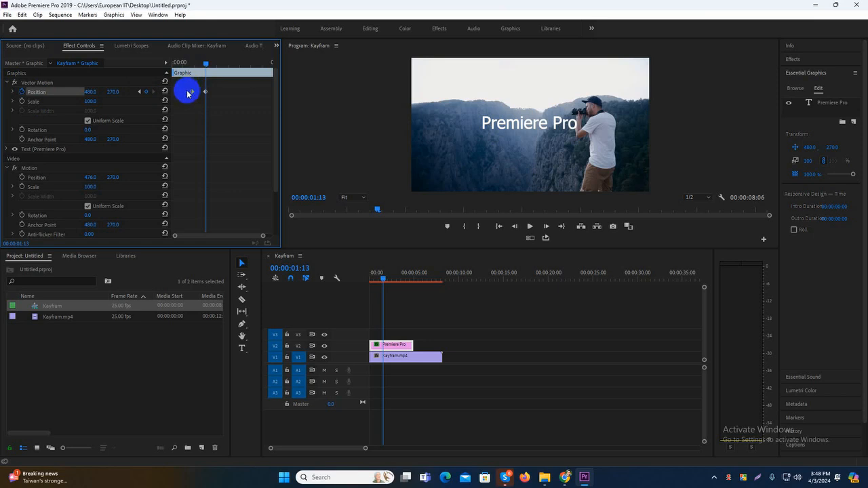
- At the first keyframe, 00:00:00:23, set the title's horizontal Vector Motion position to -206 so it starts outside the frame
{"action": "mouse_move", "coordinate": [204, 63]}
{"action": "left_mouse_down"}
{"action": "mouse_move", "coordinate": [188, 63]}
{"action": "mouse_move", "coordinate": [207, 69]}
{"action": "left_mouse_up"}
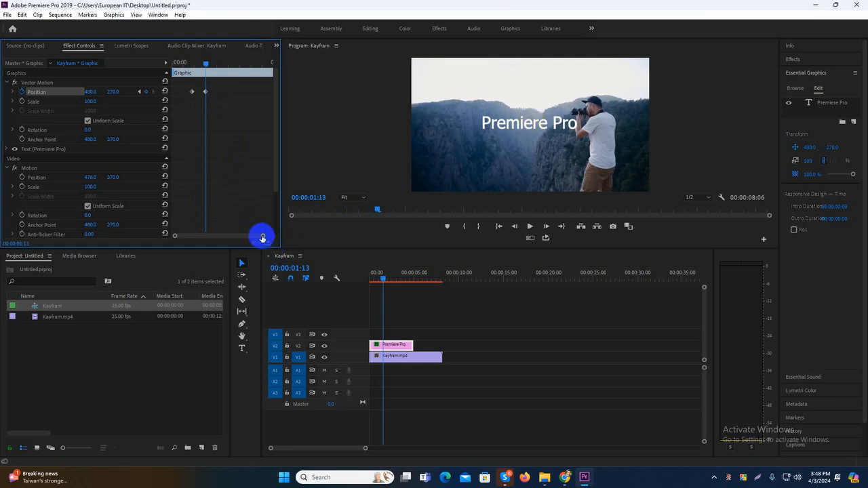
{"action": "mouse_move", "coordinate": [263, 236]}
{"action": "left_mouse_down"}
{"action": "mouse_move", "coordinate": [217, 237]}
{"action": "mouse_move", "coordinate": [258, 242]}
{"action": "left_mouse_up"}
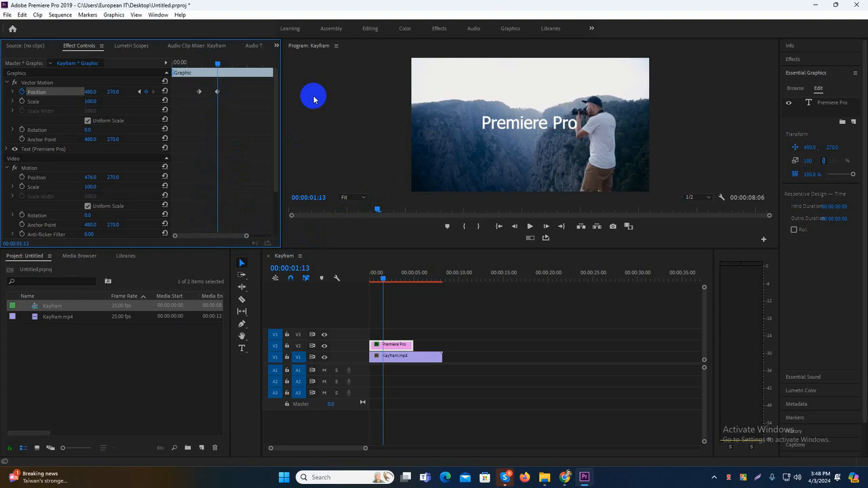
{"action": "key", "text": "shift+Left"}
{"action": "key", "text": "shift+Left"}
{"action": "key", "text": "shift+Left"}
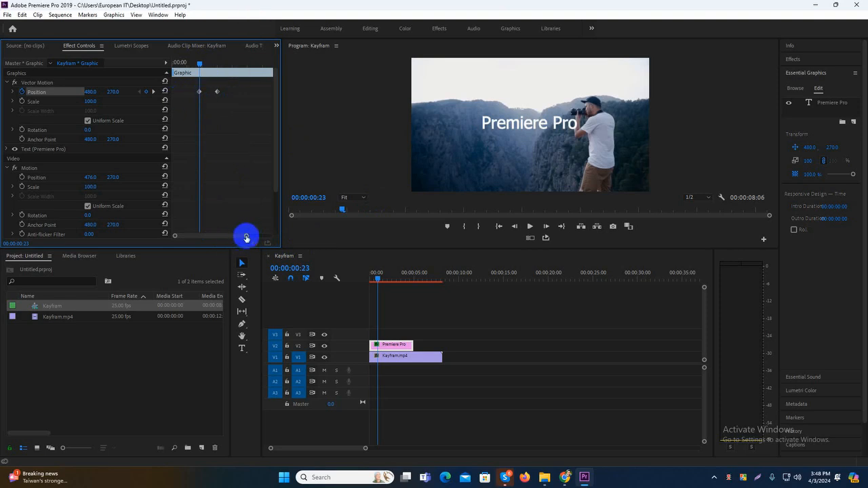
{"action": "left_click_drag", "start_coordinate": [246, 235], "coordinate": [209, 237]}
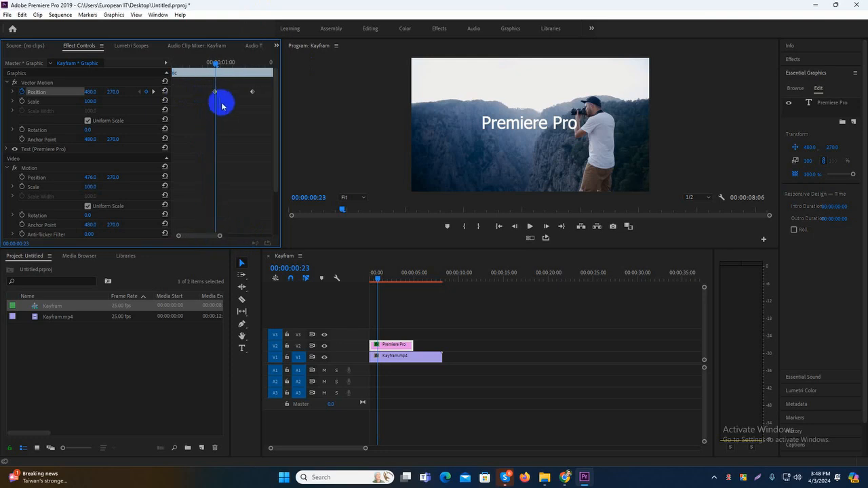
{"action": "left_click", "coordinate": [216, 92]}
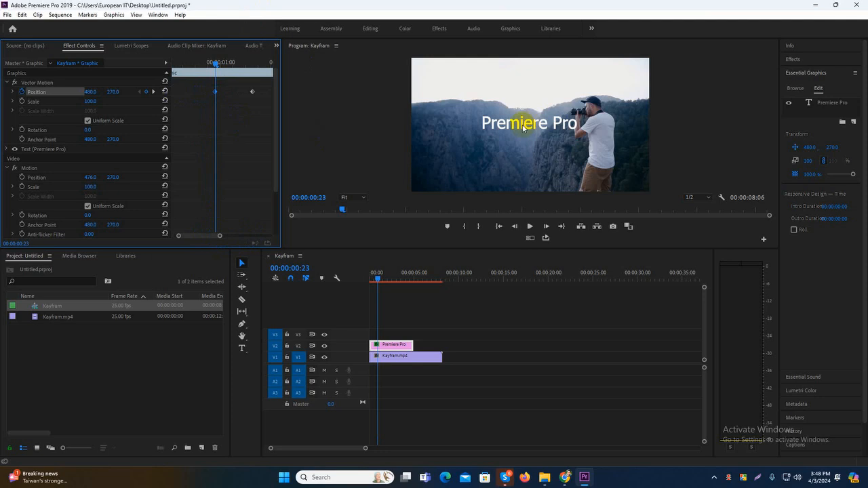
{"action": "left_click_drag", "start_coordinate": [523, 128], "coordinate": [421, 126]}
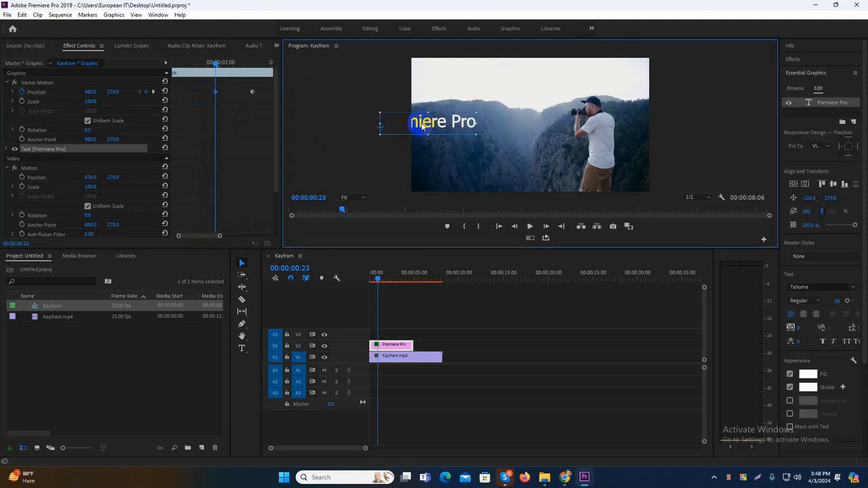
{"action": "key", "text": "ctrl+z"}
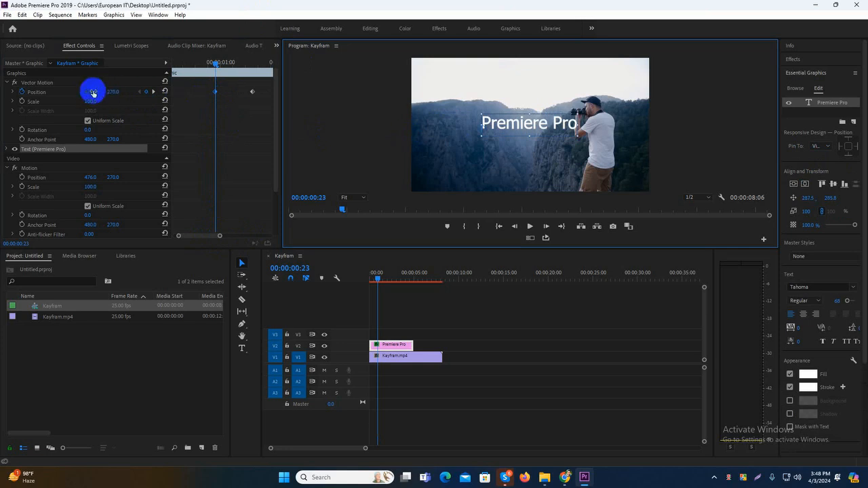
{"action": "left_click_drag", "start_coordinate": [91, 91], "coordinate": [71, 86]}
- Preview the title's slide into the frame by playing and scrubbing repeatedly across the two position keyframes
{"action": "mouse_move", "coordinate": [215, 66]}
{"action": "left_mouse_down"}
{"action": "mouse_move", "coordinate": [227, 63]}
{"action": "mouse_move", "coordinate": [216, 68]}
{"action": "left_mouse_up"}
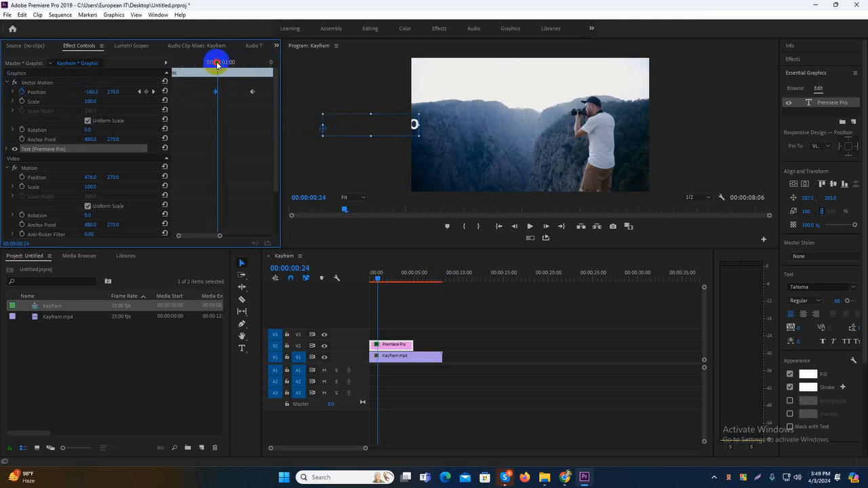
{"action": "left_click_drag", "start_coordinate": [192, 60], "coordinate": [196, 64]}
{"action": "left_click_drag", "start_coordinate": [227, 240], "coordinate": [273, 239]}
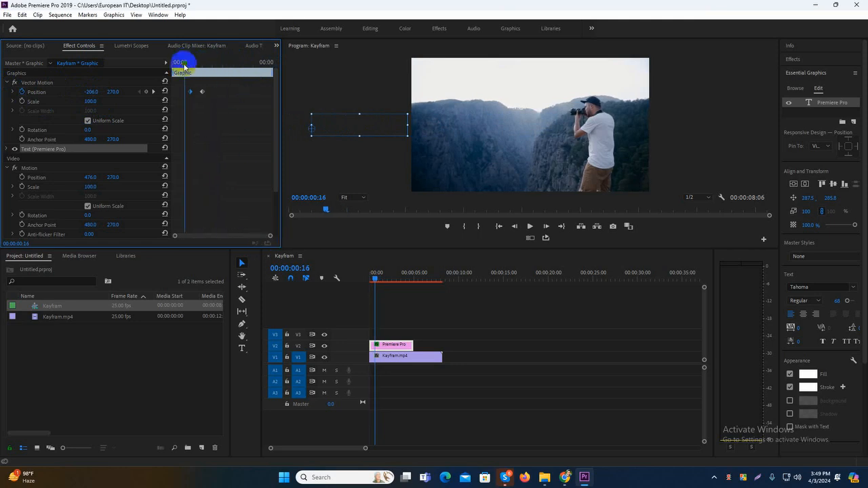
{"action": "left_click_drag", "start_coordinate": [184, 66], "coordinate": [162, 72]}
{"action": "left_click", "coordinate": [560, 188]}
{"action": "key", "text": "space"}
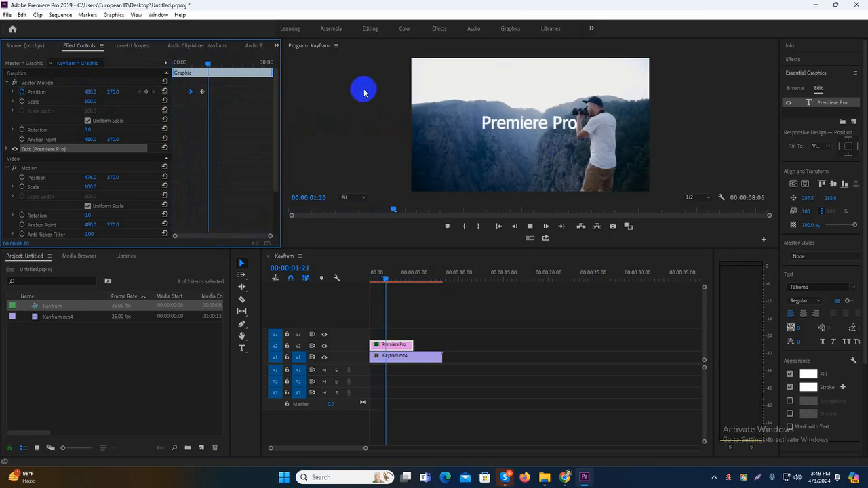
{"action": "left_click", "coordinate": [193, 66]}
{"action": "key", "text": "space"}
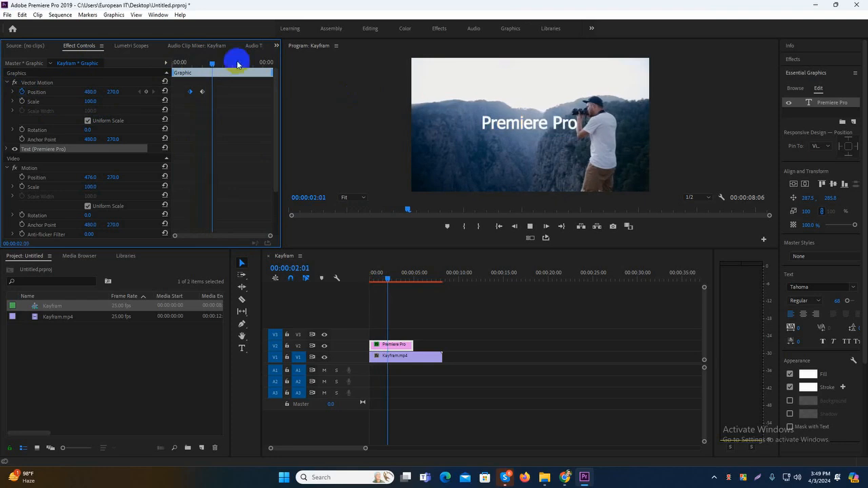
{"action": "left_click", "coordinate": [180, 66]}
{"action": "key", "text": "space"}
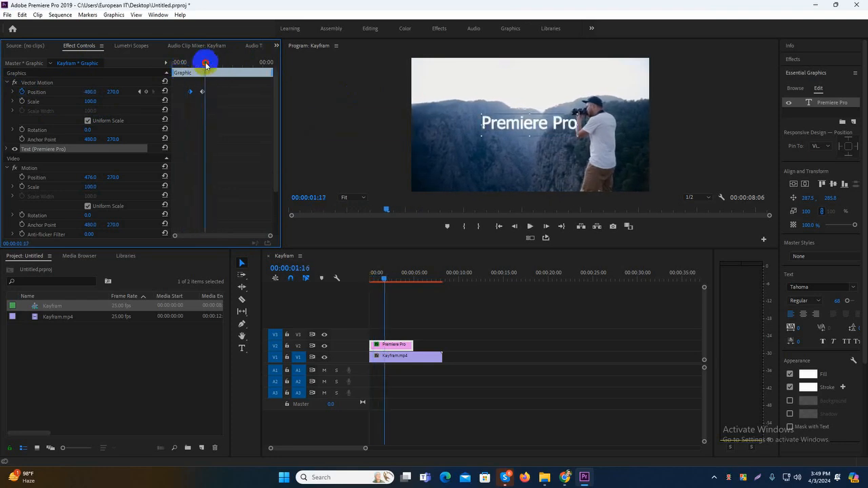
{"action": "left_click_drag", "start_coordinate": [205, 59], "coordinate": [183, 64]}
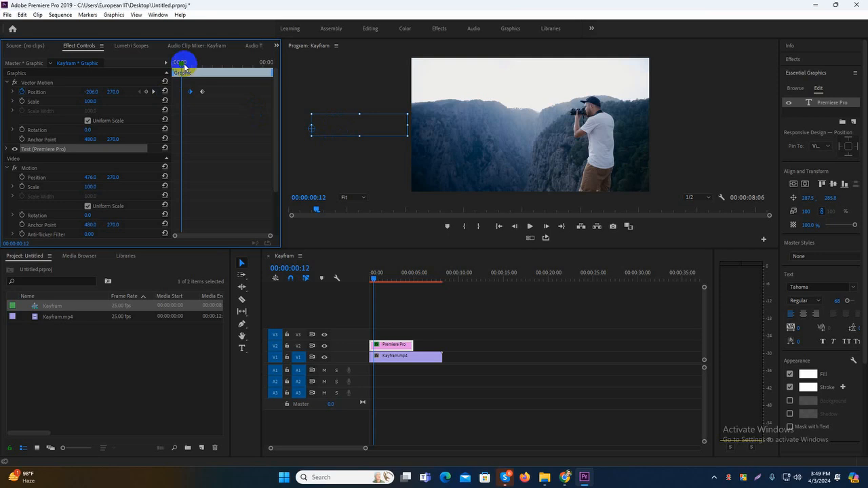
{"action": "left_click_drag", "start_coordinate": [184, 66], "coordinate": [229, 70]}
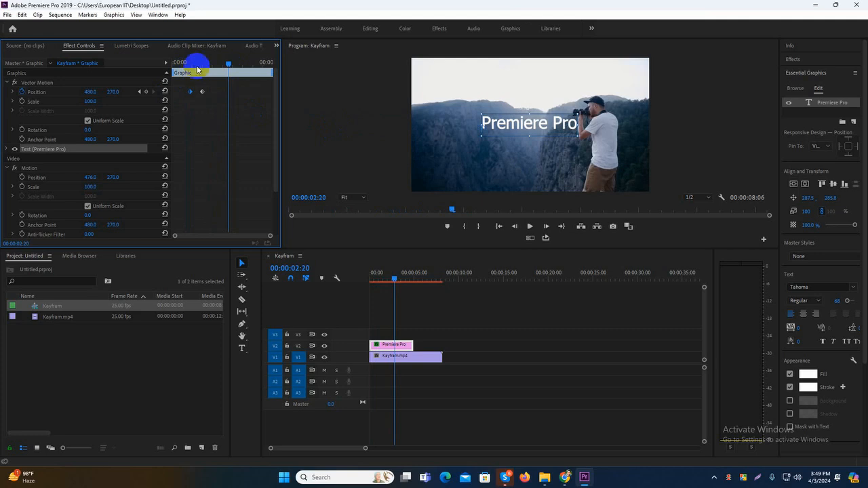
- Try turning off Vector Motion position keyframing at 00:00:02:20 and at 00:00:00:10, undoing the keyframe deletion each time
{"action": "left_click", "coordinate": [22, 92]}
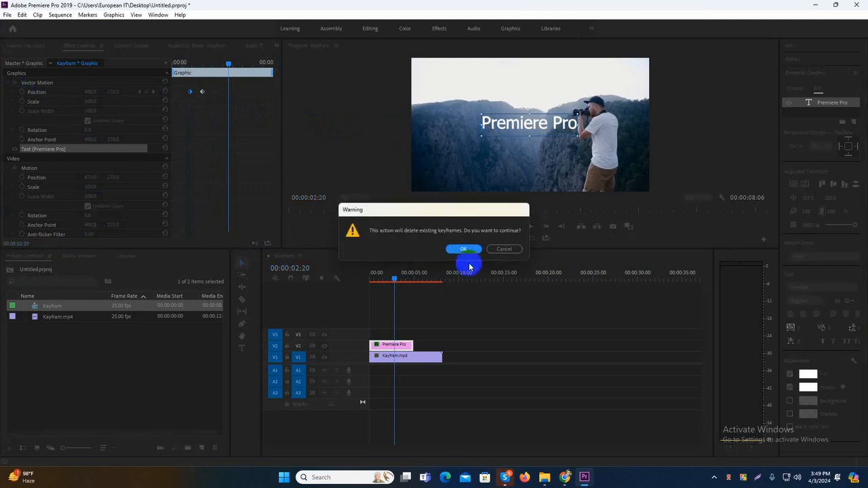
{"action": "left_click", "coordinate": [463, 250]}
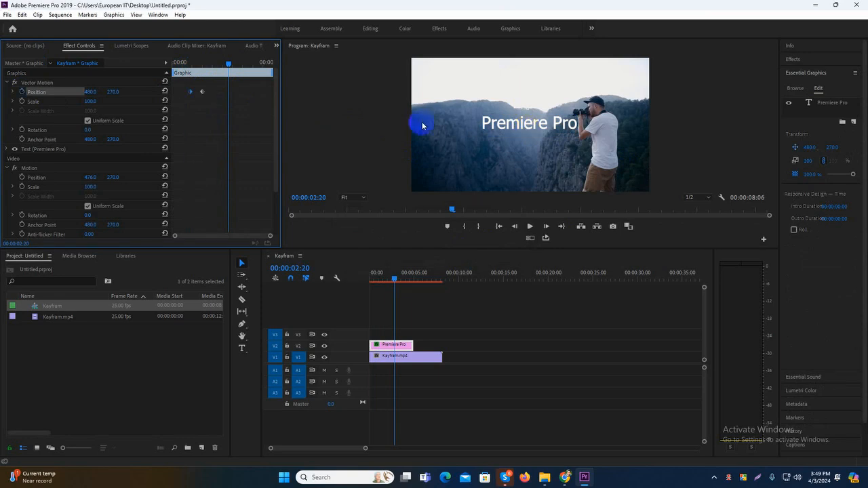
{"action": "left_click_drag", "start_coordinate": [227, 64], "coordinate": [180, 71]}
{"action": "left_click", "coordinate": [22, 92]}
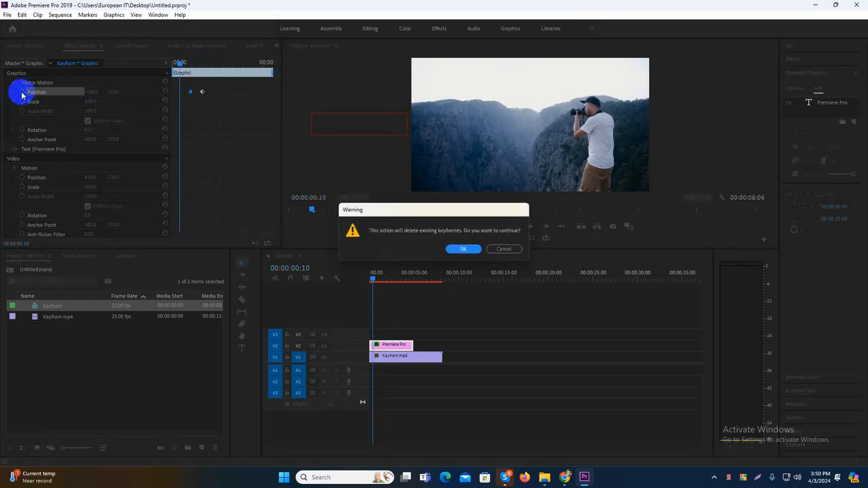
{"action": "left_click", "coordinate": [458, 249]}
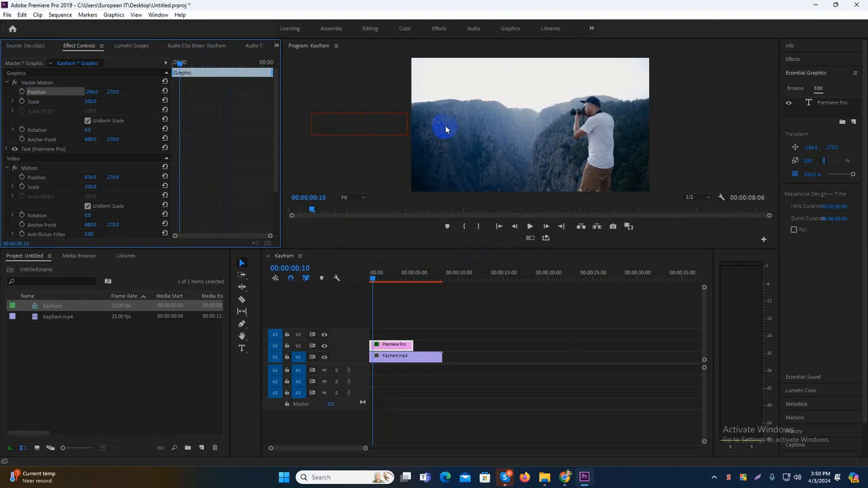
{"action": "key", "text": "ctrl+z"}
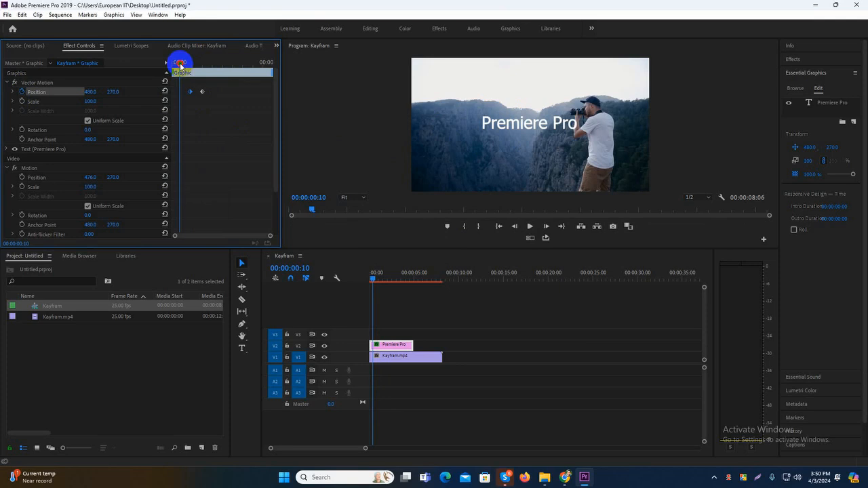
{"action": "left_click_drag", "start_coordinate": [181, 64], "coordinate": [244, 82]}
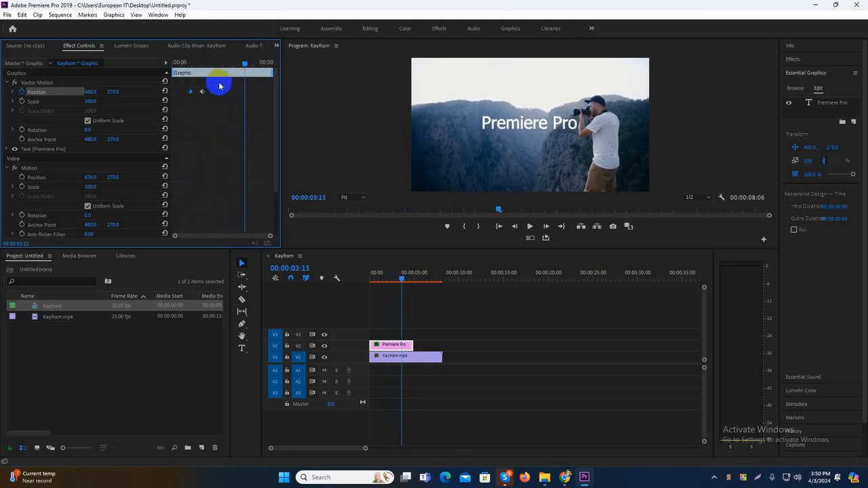